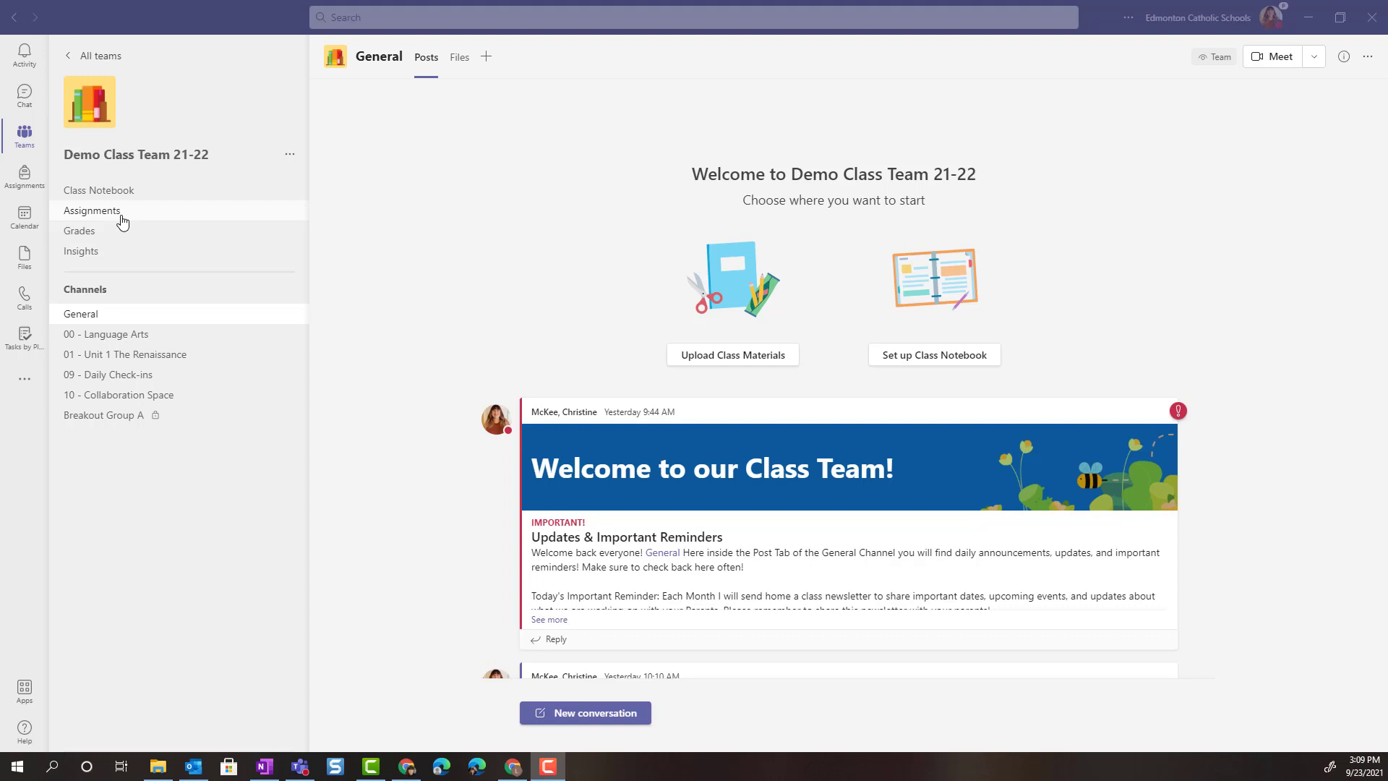
- Start a class assignment from an existing one, choosing the archived class Exp0721_Exp0820_Social Studies 8D as the source
{"action": "left_click", "coordinate": [119, 212]}
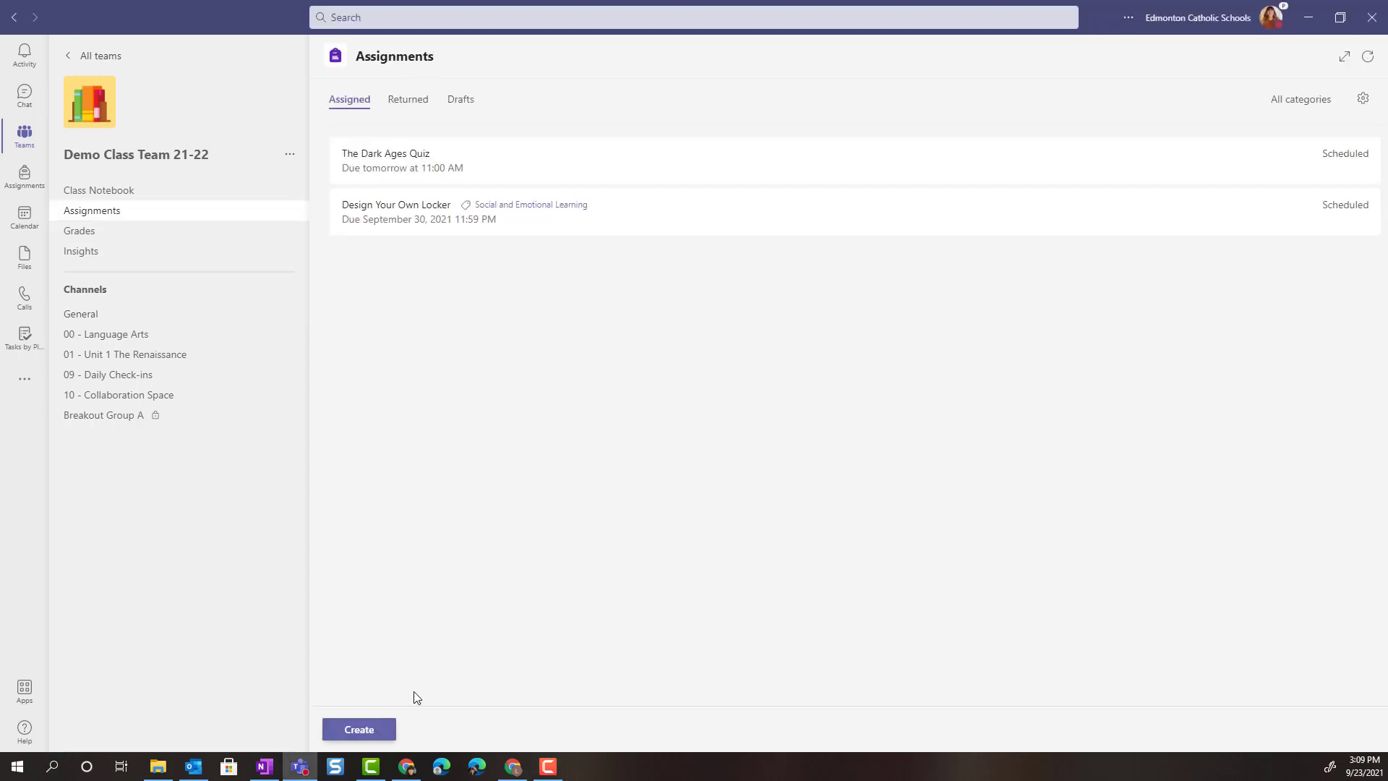
{"action": "left_click", "coordinate": [374, 731]}
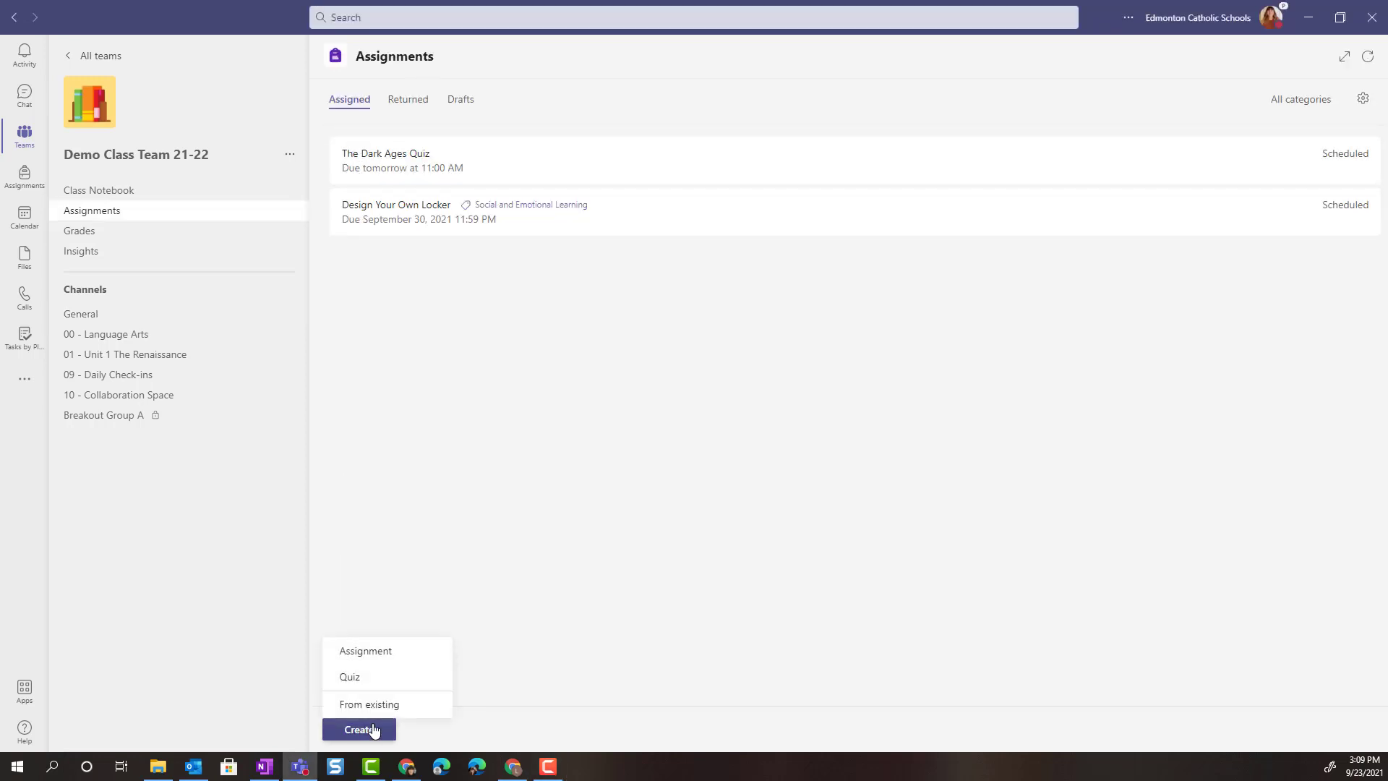
{"action": "left_click", "coordinate": [379, 707]}
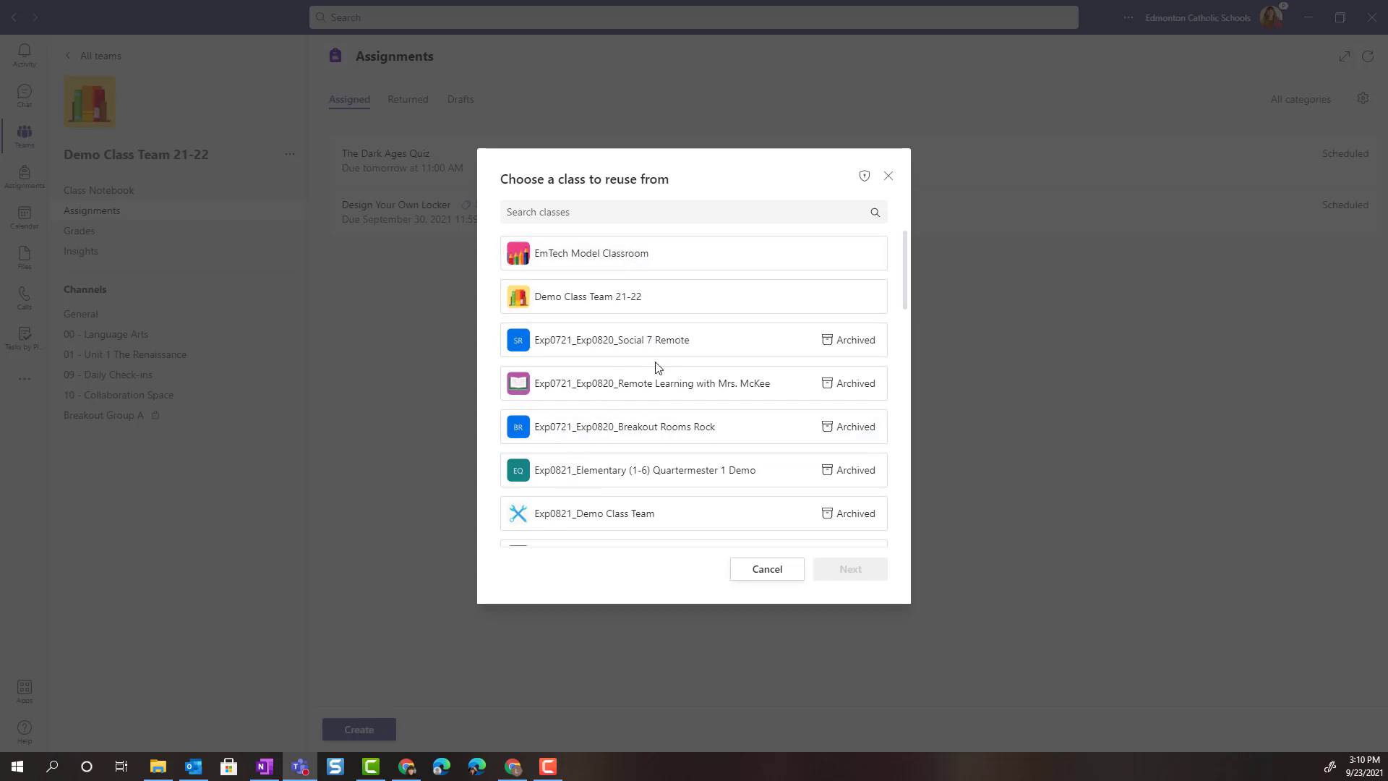
{"action": "scroll", "coordinate": [659, 370], "scroll_direction": "down", "scroll_amount": 1}
{"action": "scroll", "coordinate": [658, 372], "scroll_direction": "down", "scroll_amount": 4}
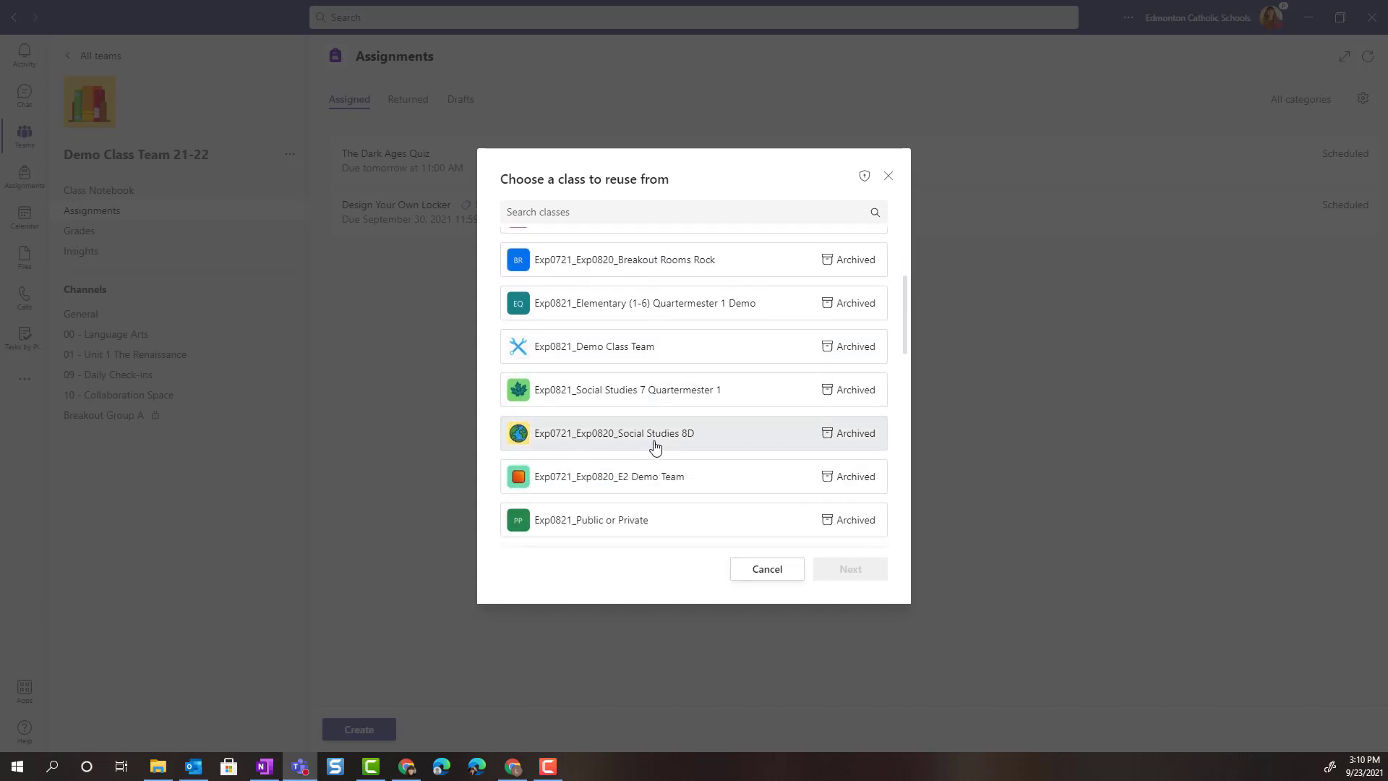
{"action": "left_click", "coordinate": [655, 448]}
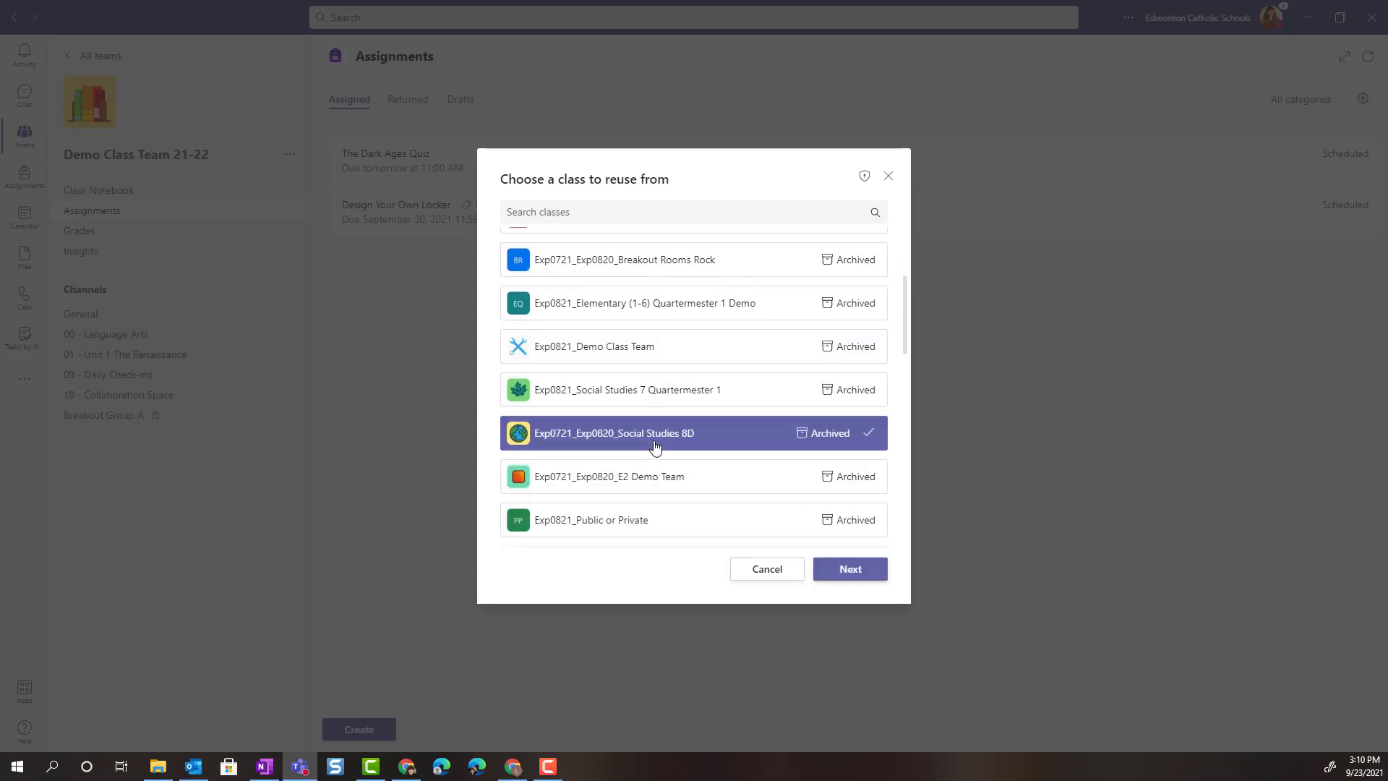
{"action": "left_click", "coordinate": [850, 570]}
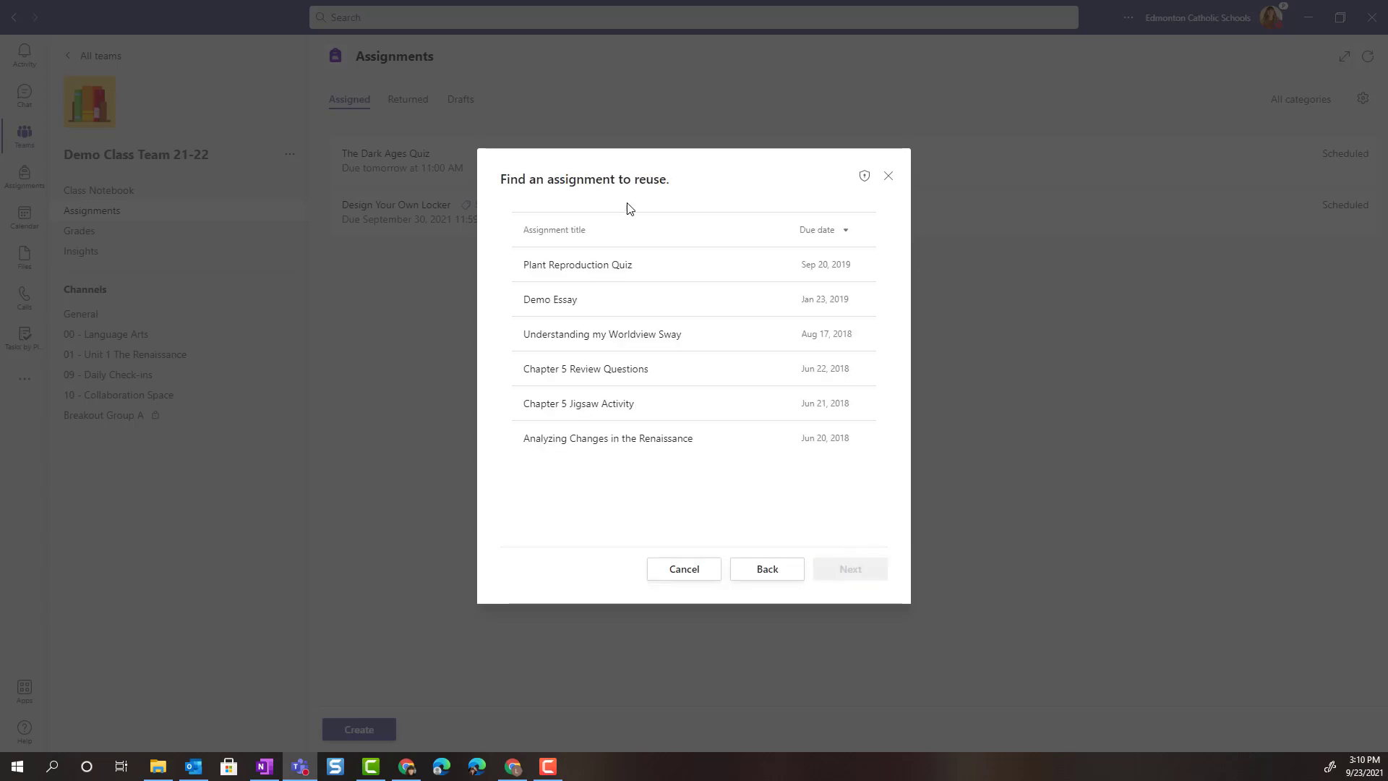
- Choose Understanding my Worldview Sway as the assignment to reuse and load it into the new assignment form
{"action": "left_click", "coordinate": [627, 300]}
{"action": "left_click", "coordinate": [626, 334]}
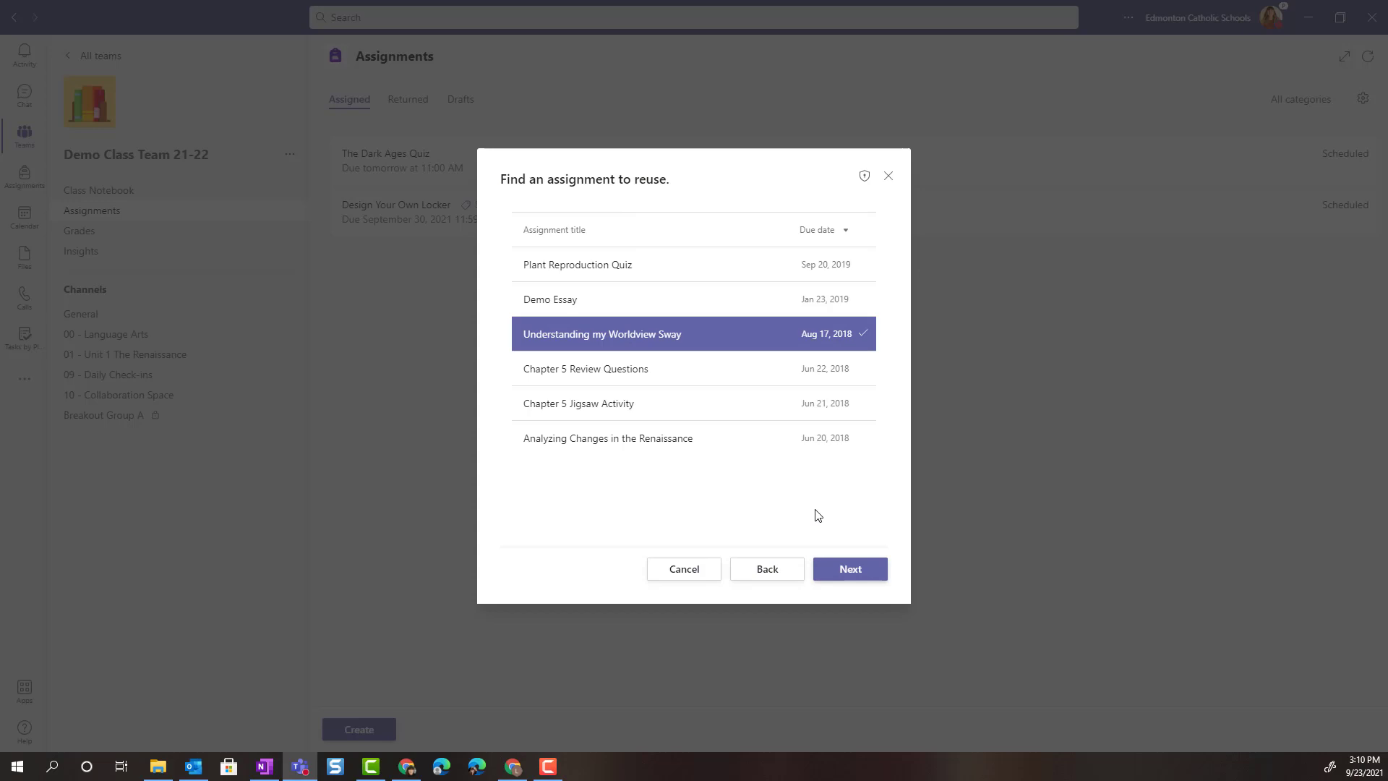
{"action": "left_click", "coordinate": [846, 567]}
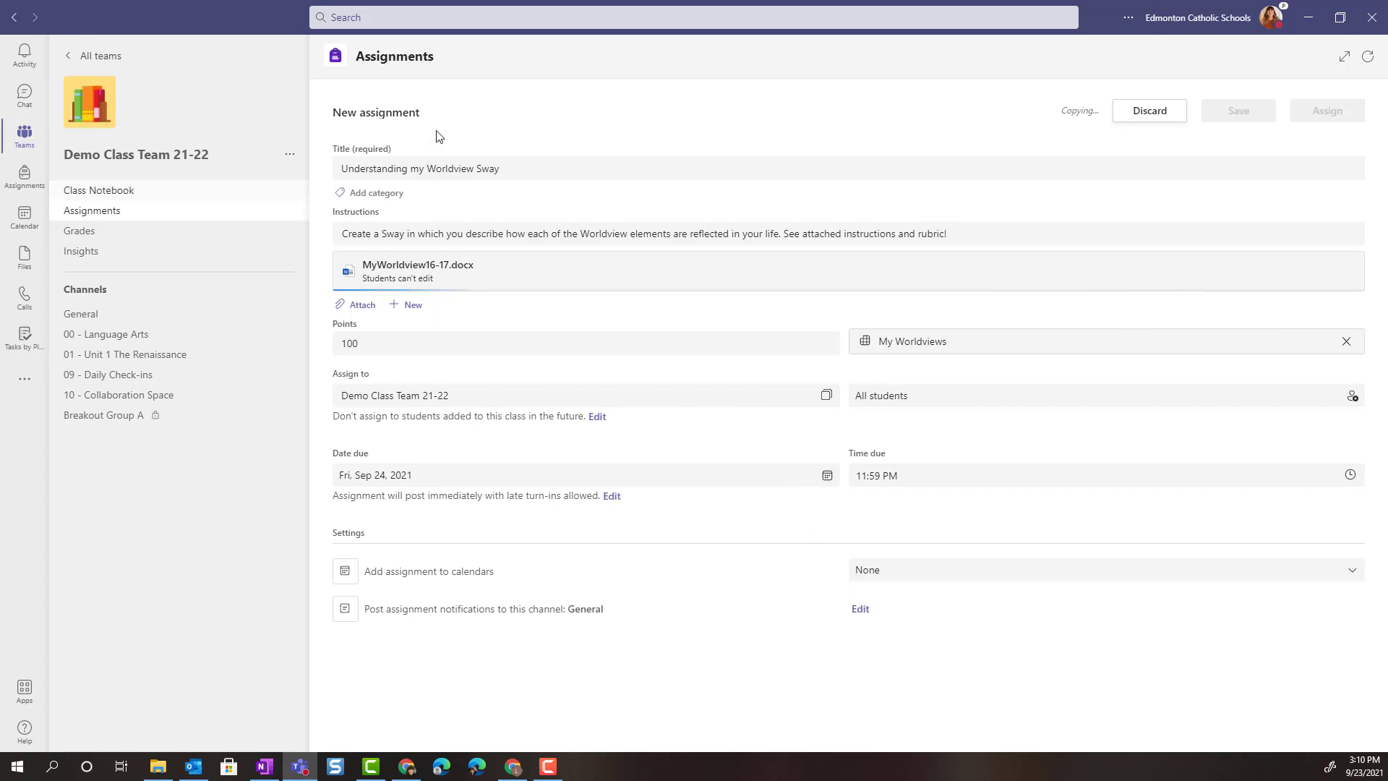
- Shorten the assignment title to "Understanding my Worldview" by removing the word Sway
{"action": "left_click", "coordinate": [520, 160]}
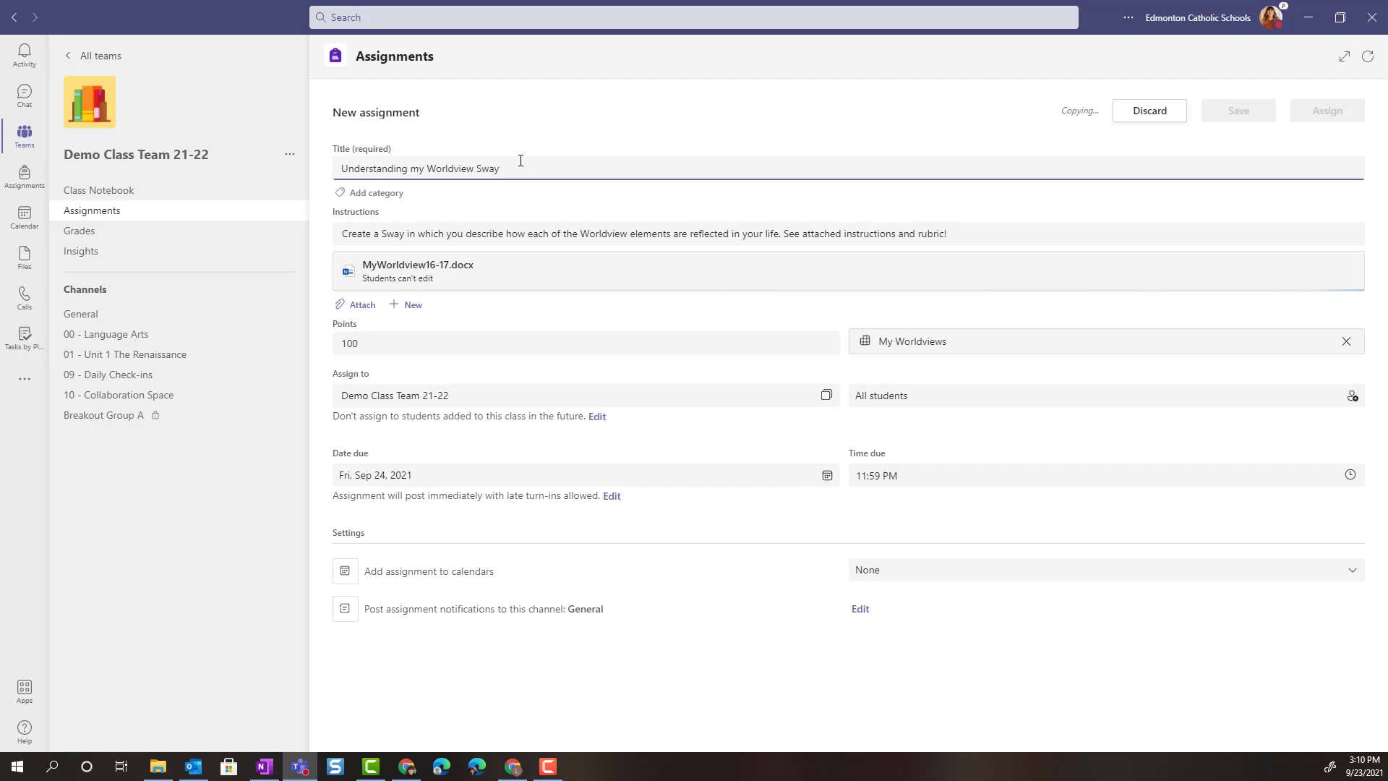
{"action": "key", "text": "BackSpace"}
{"action": "key", "text": "BackSpace"}
{"action": "key", "text": "BackSpace"}
{"action": "key", "text": "BackSpace"}
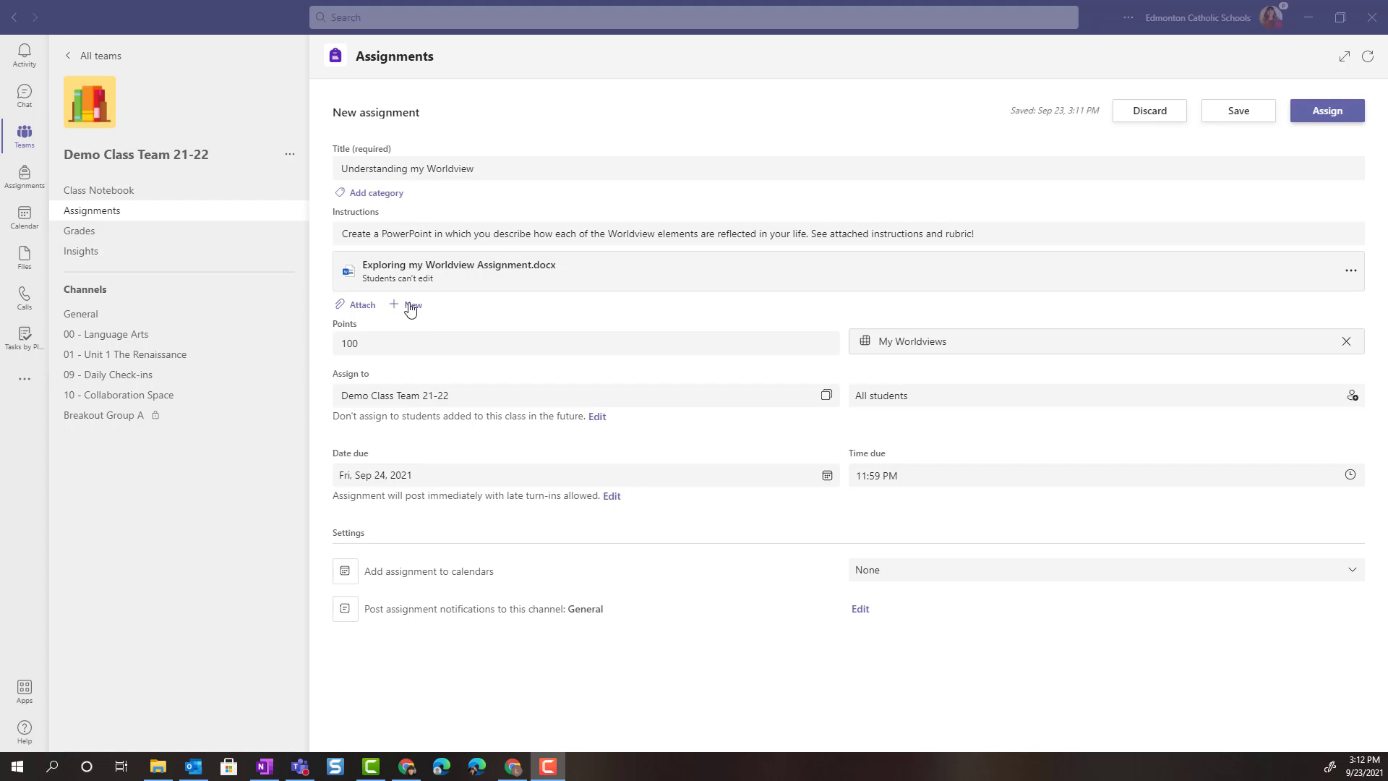
- Add a new PowerPoint presentation named My Worldview to the assignment and set it so students edit their own copy
{"action": "left_click", "coordinate": [410, 307]}
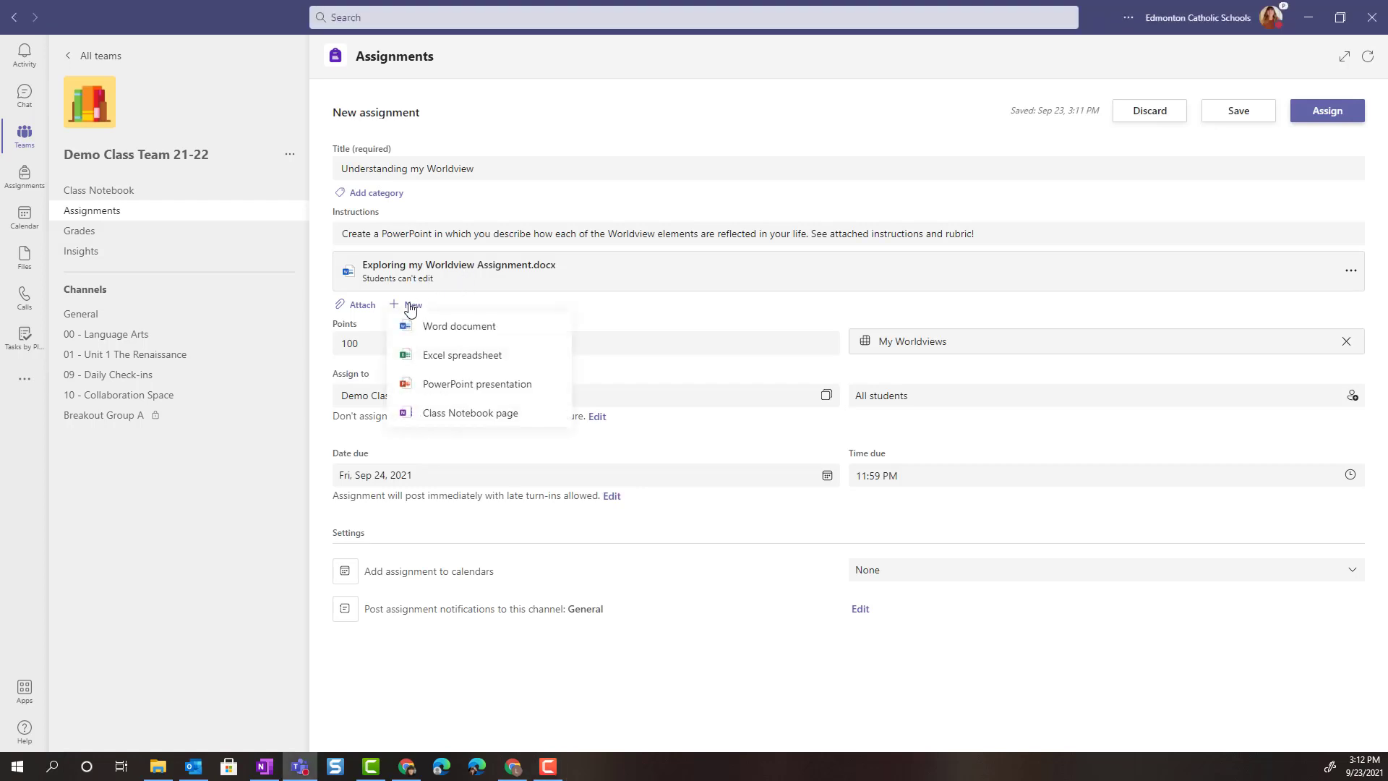
{"action": "left_click", "coordinate": [451, 388]}
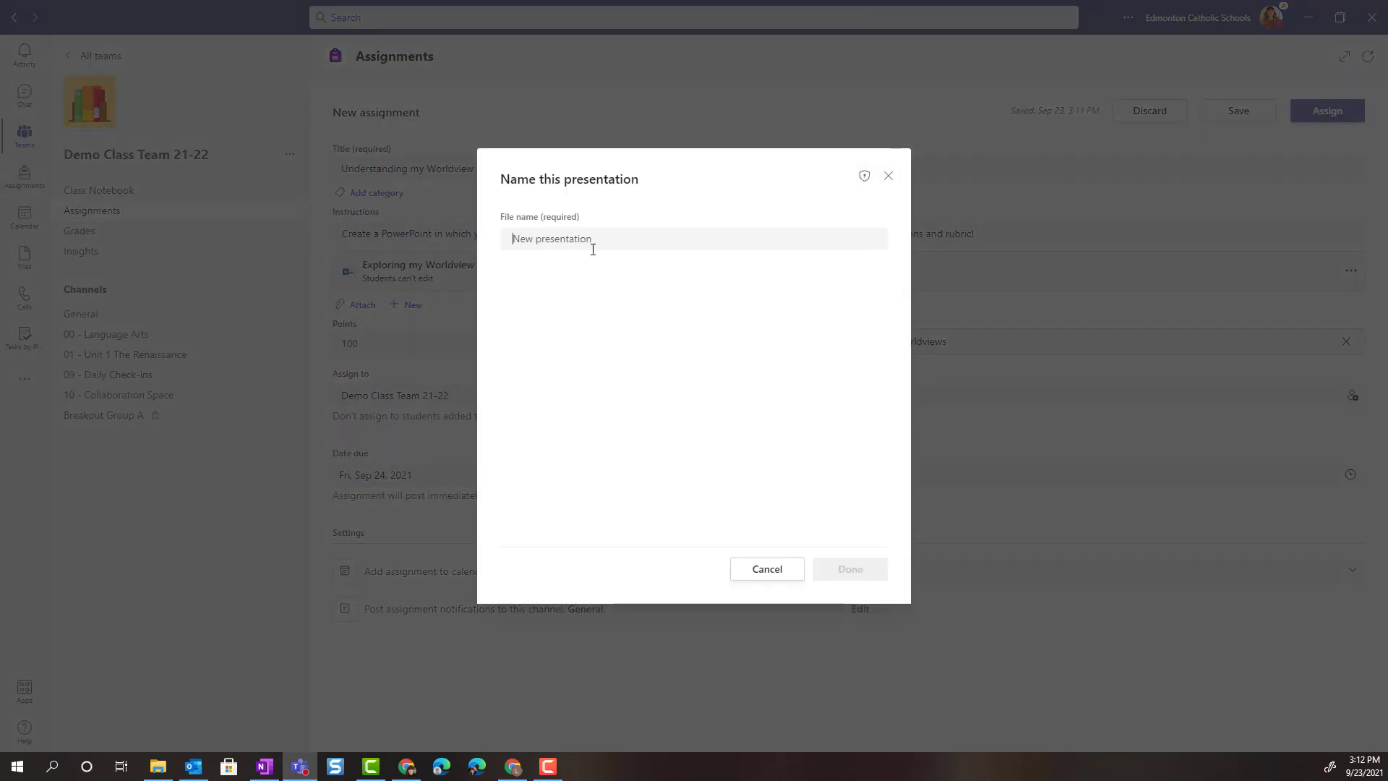
{"action": "type", "text": "My Worldiv"}
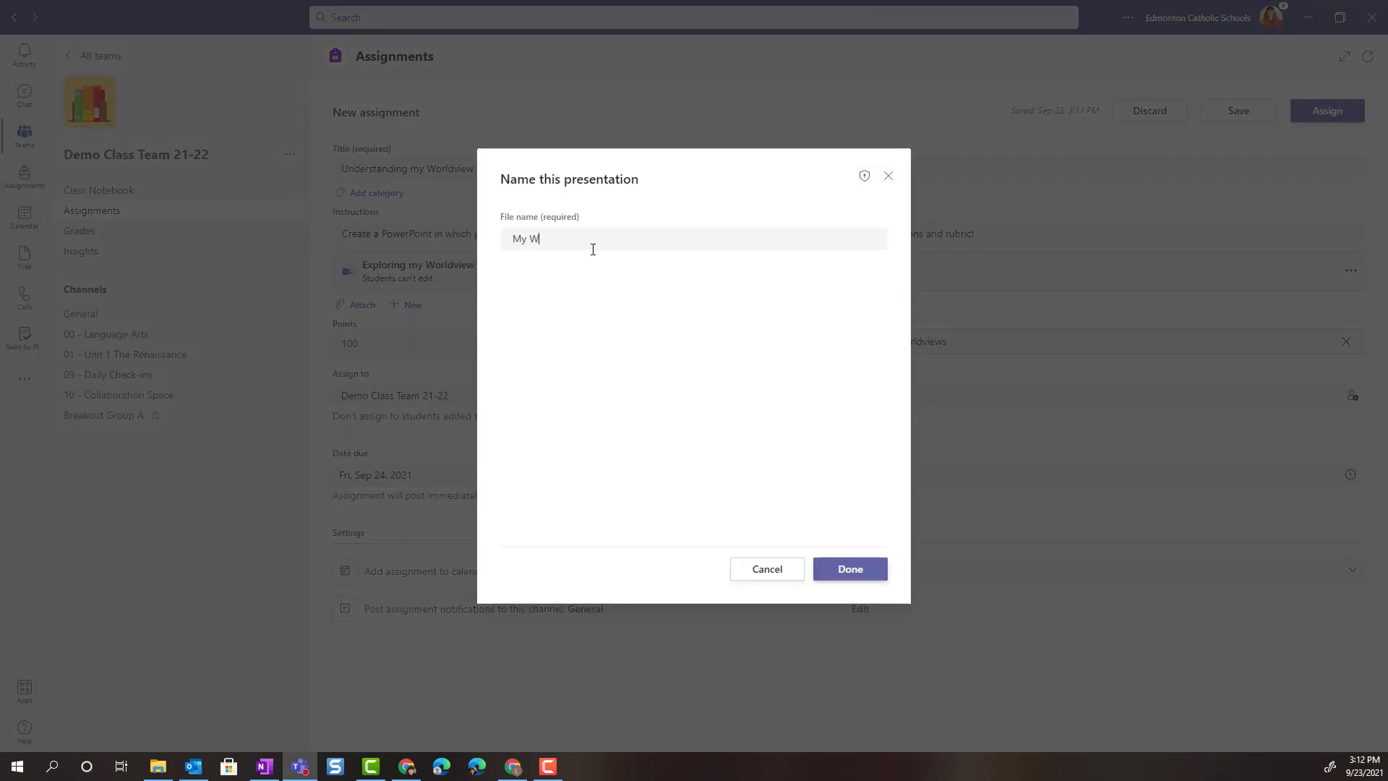
{"action": "key", "text": "BackSpace"}
{"action": "key", "text": "BackSpace"}
{"action": "type", "text": "view"}
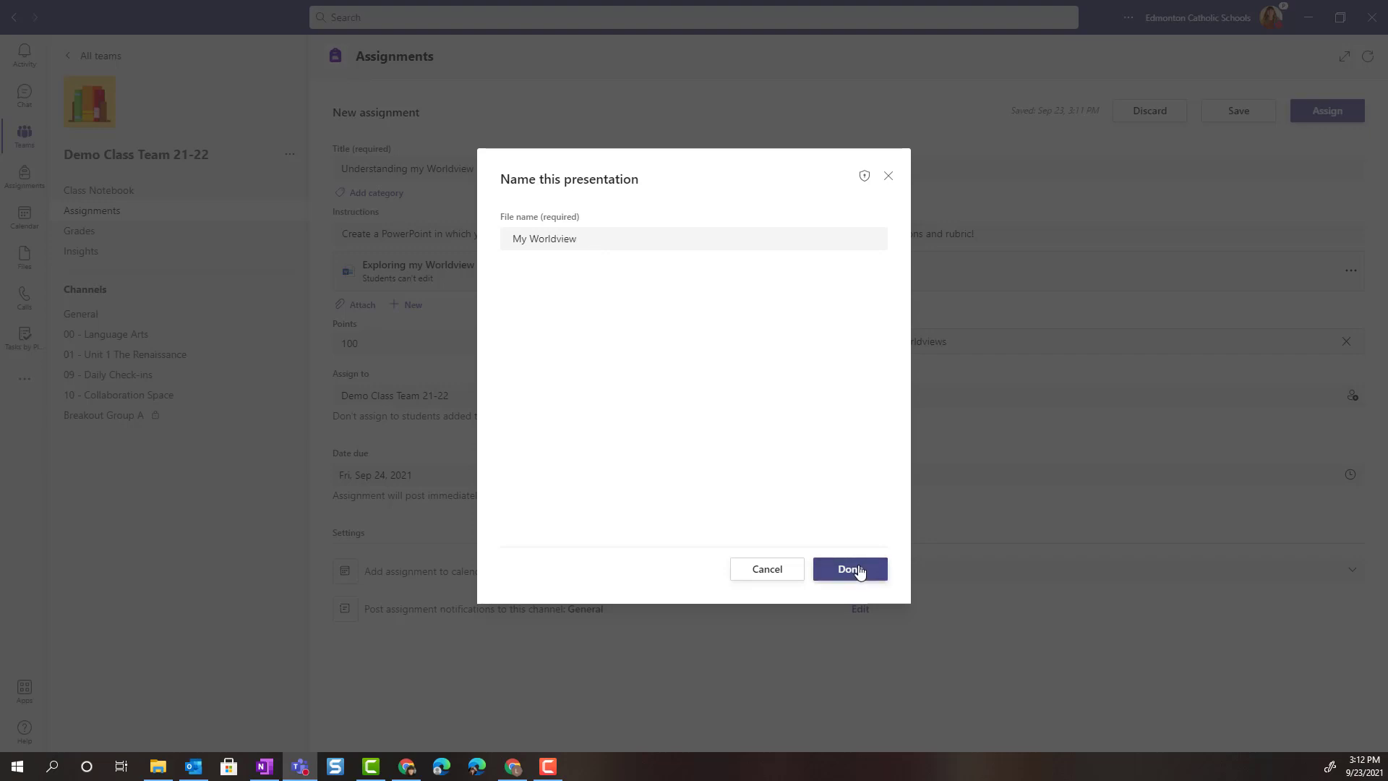
{"action": "left_click", "coordinate": [845, 569]}
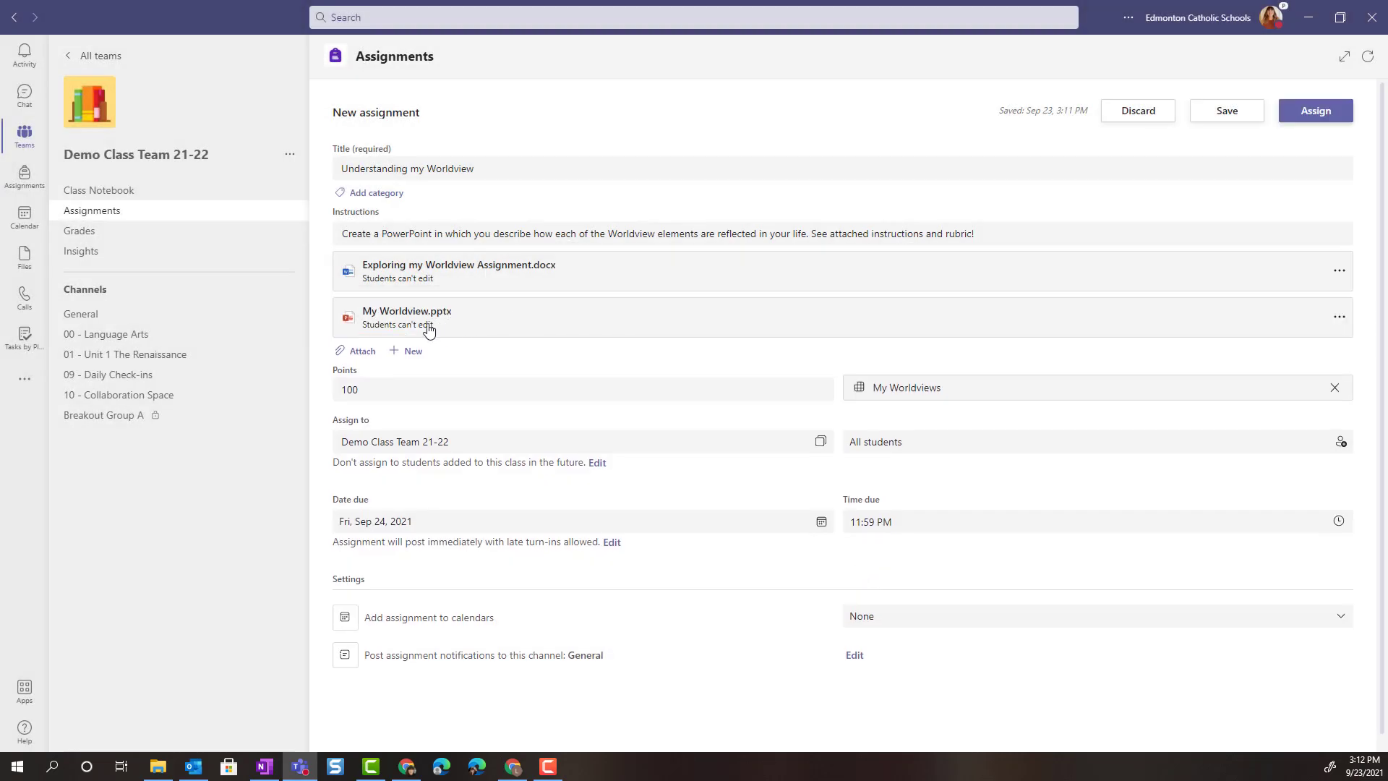
{"action": "left_click", "coordinate": [1339, 317]}
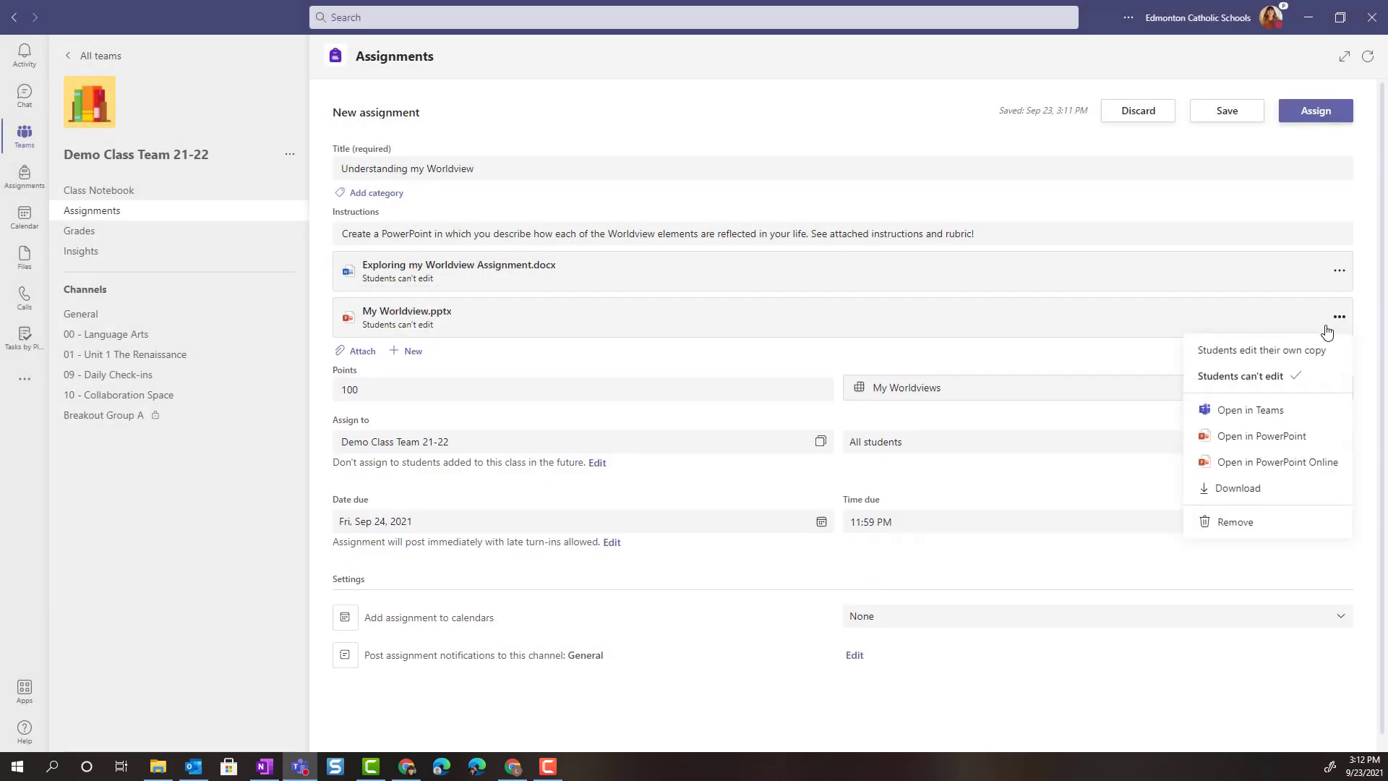
{"action": "left_click", "coordinate": [1286, 351]}
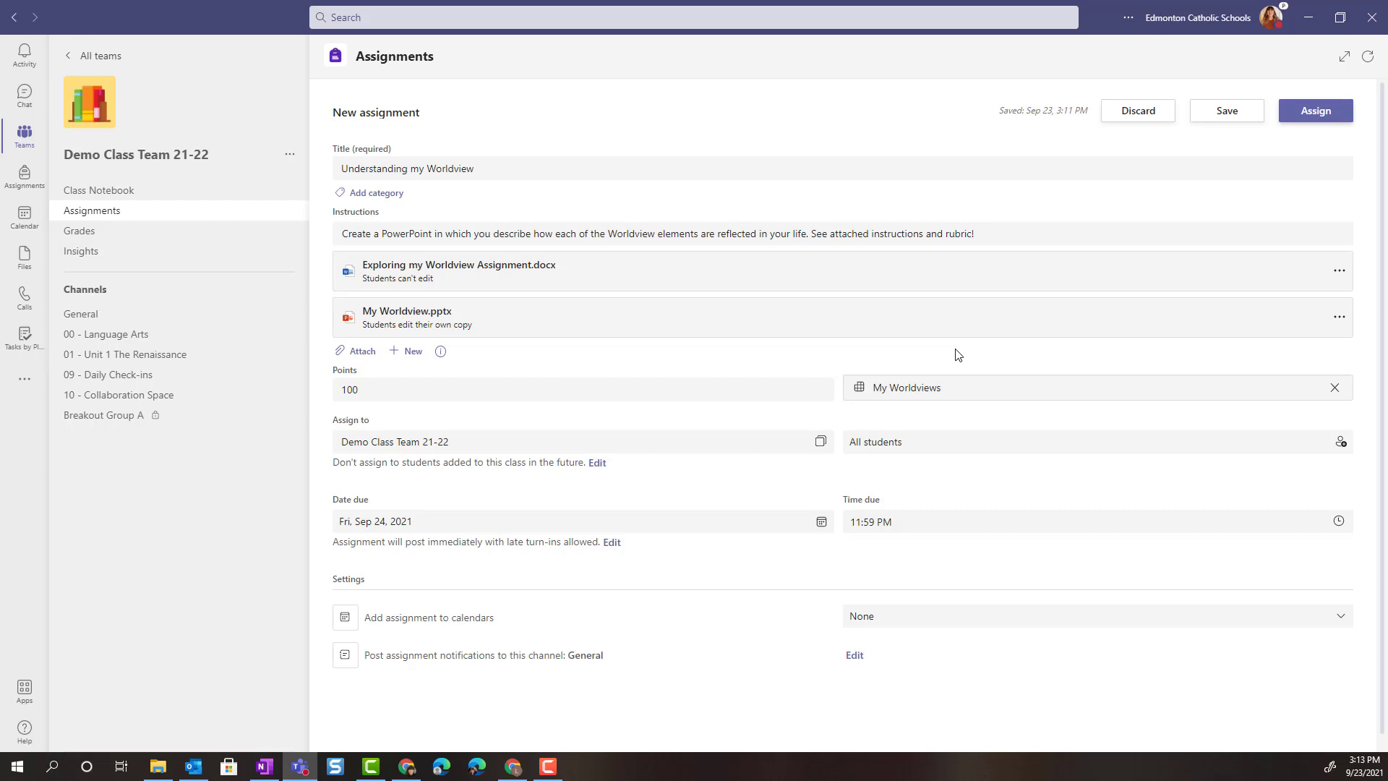
- Review the grading criteria in the attached My Worldviews rubric and check the assignment's points setting
{"action": "mouse_move", "coordinate": [410, 389]}
{"action": "left_click", "coordinate": [945, 390]}
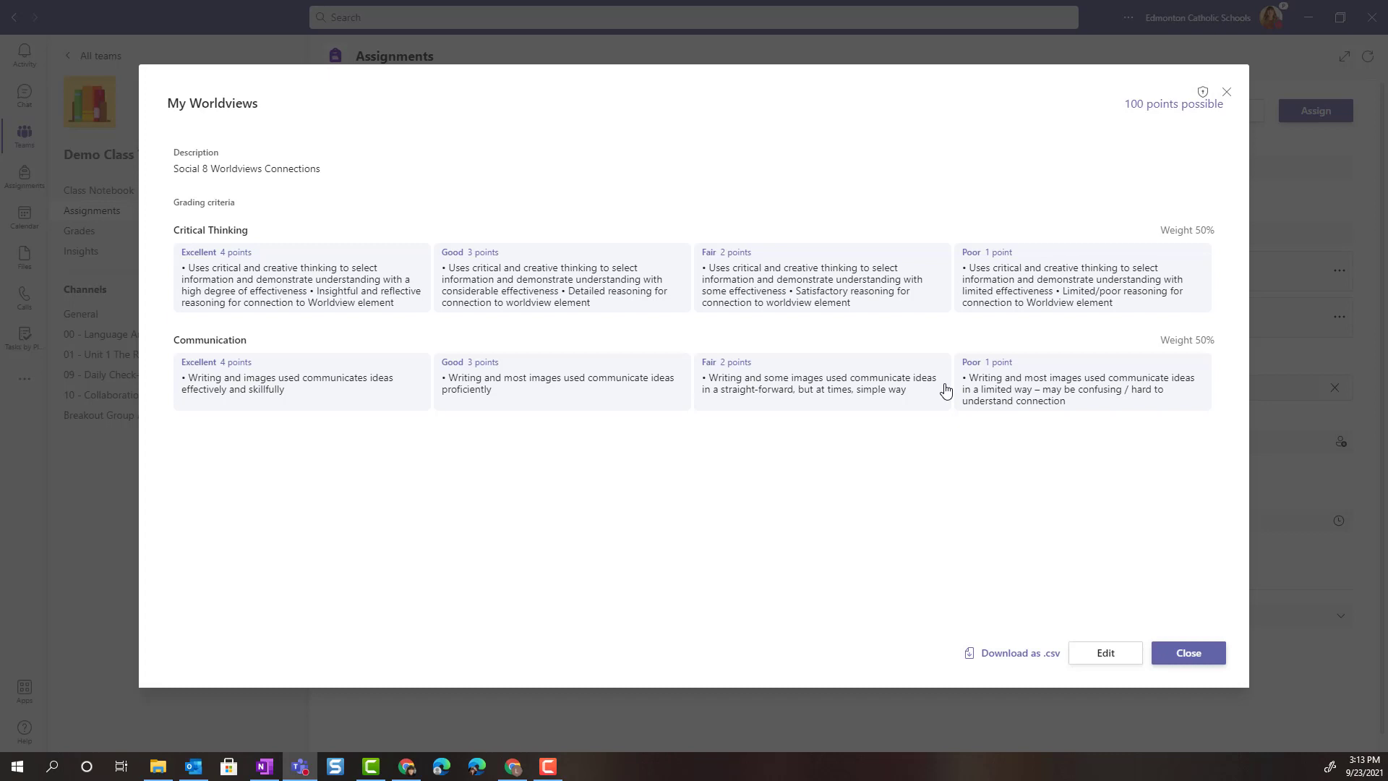
{"action": "left_click", "coordinate": [1189, 654]}
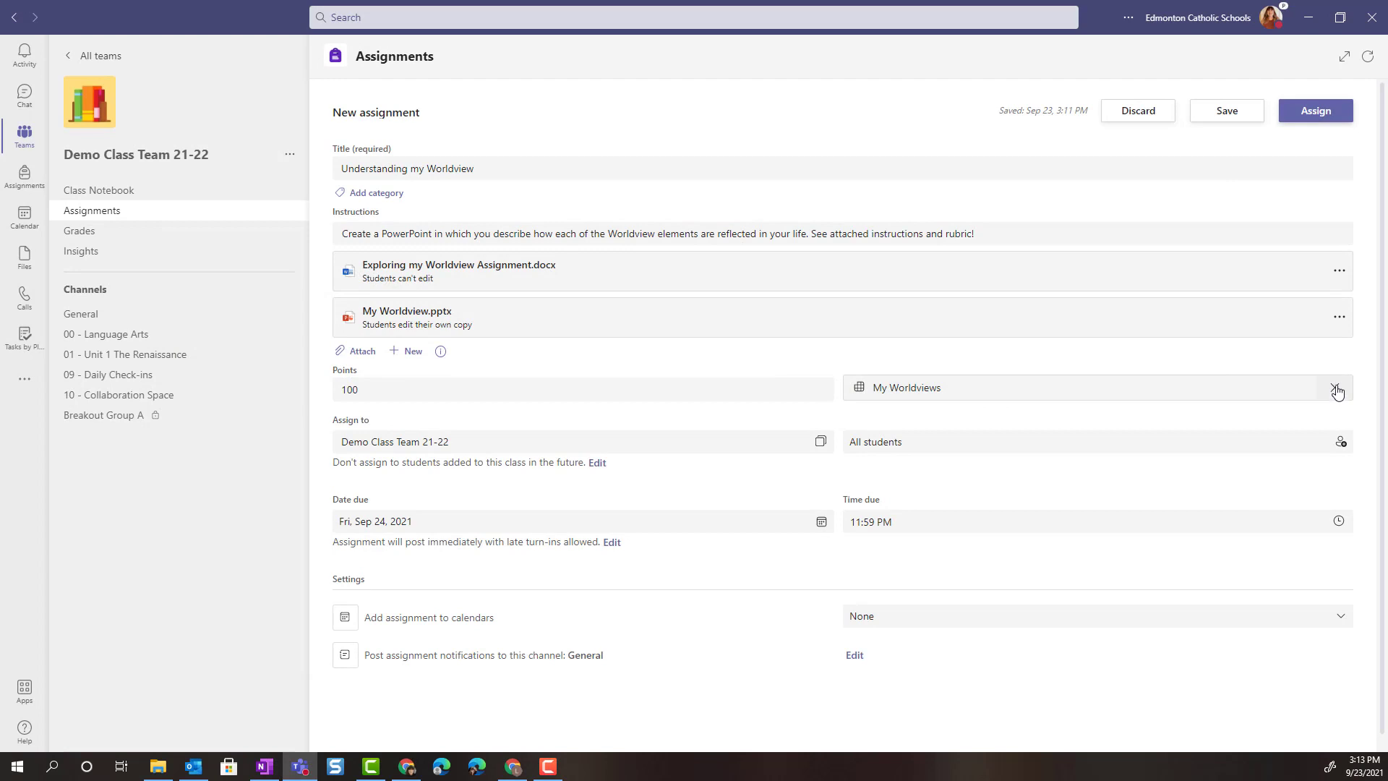
{"action": "mouse_move", "coordinate": [488, 397]}
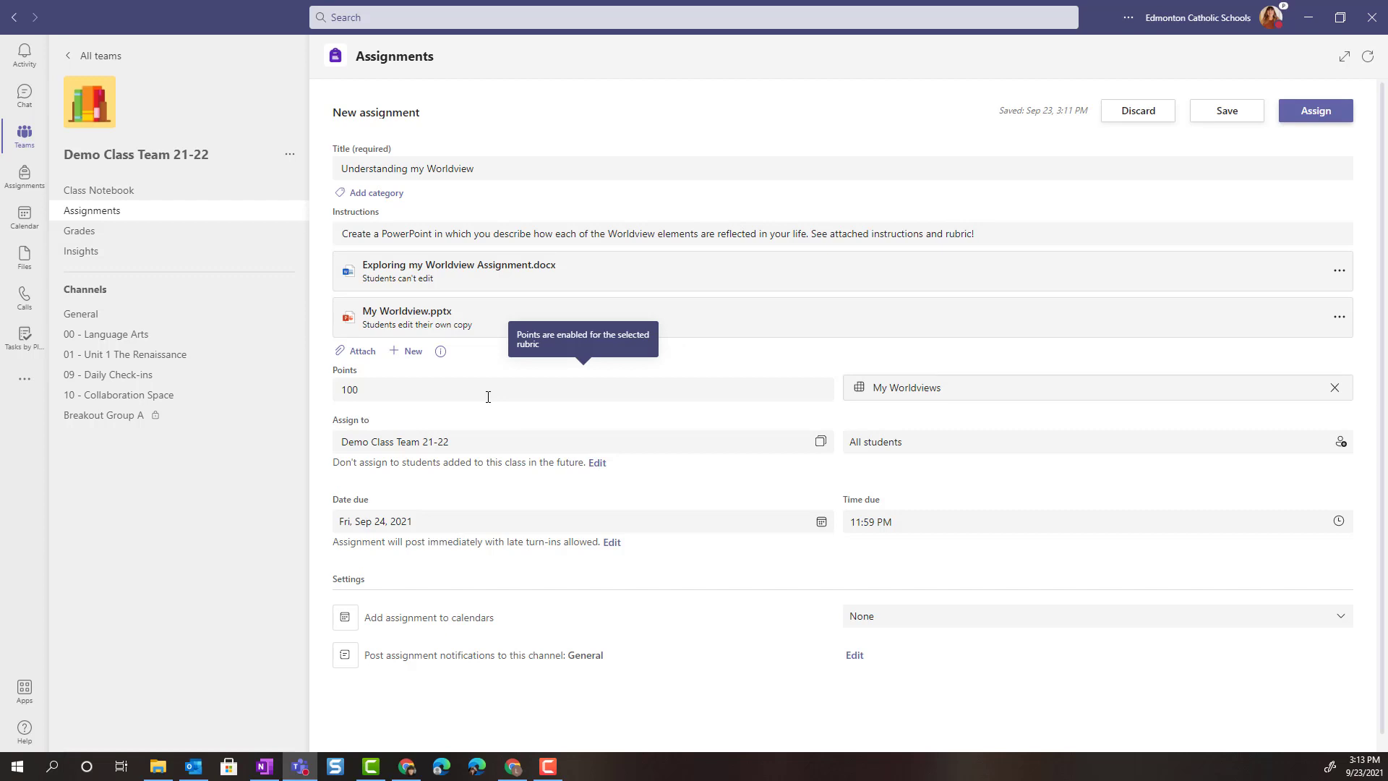
- Review the class and student assignment choices, keeping Demo Class Team 21-22 and All students
{"action": "left_click", "coordinate": [479, 442]}
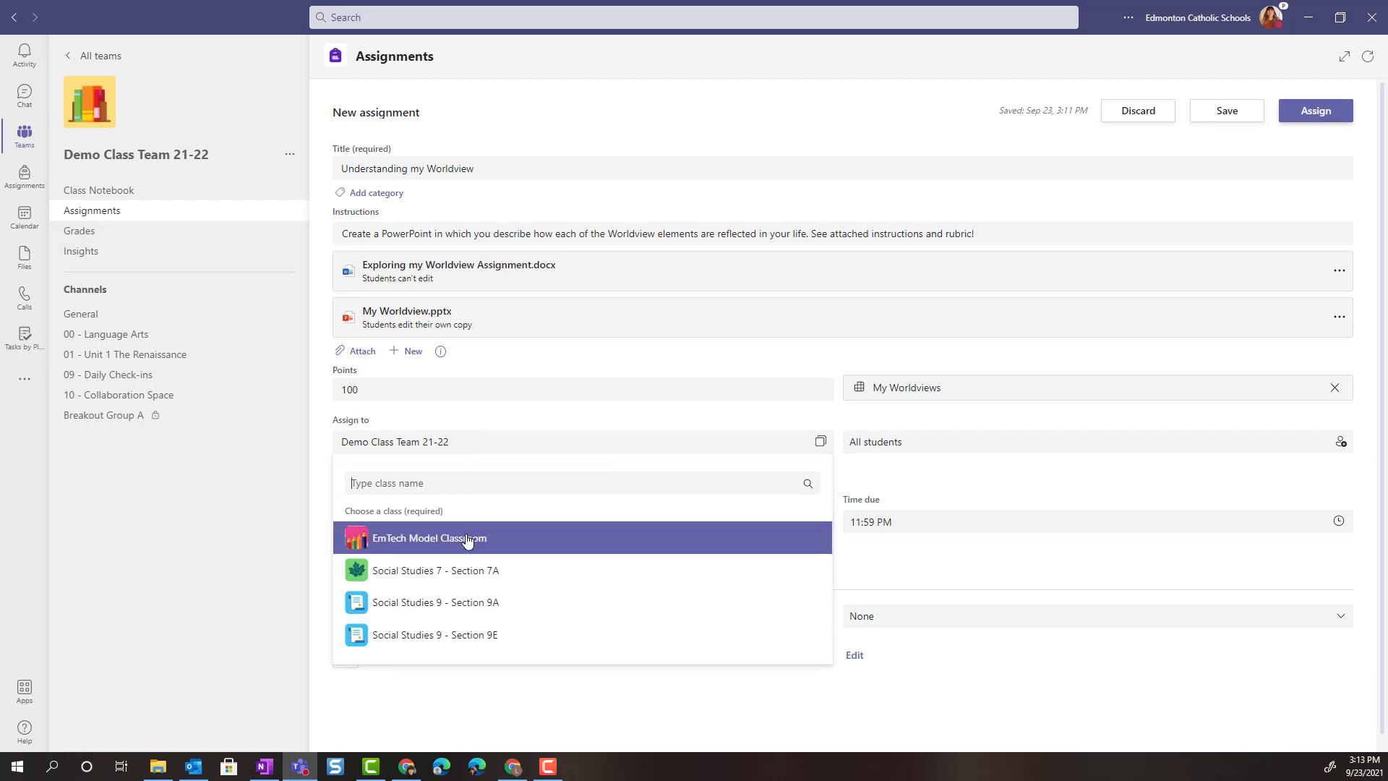
{"action": "left_click", "coordinate": [510, 423]}
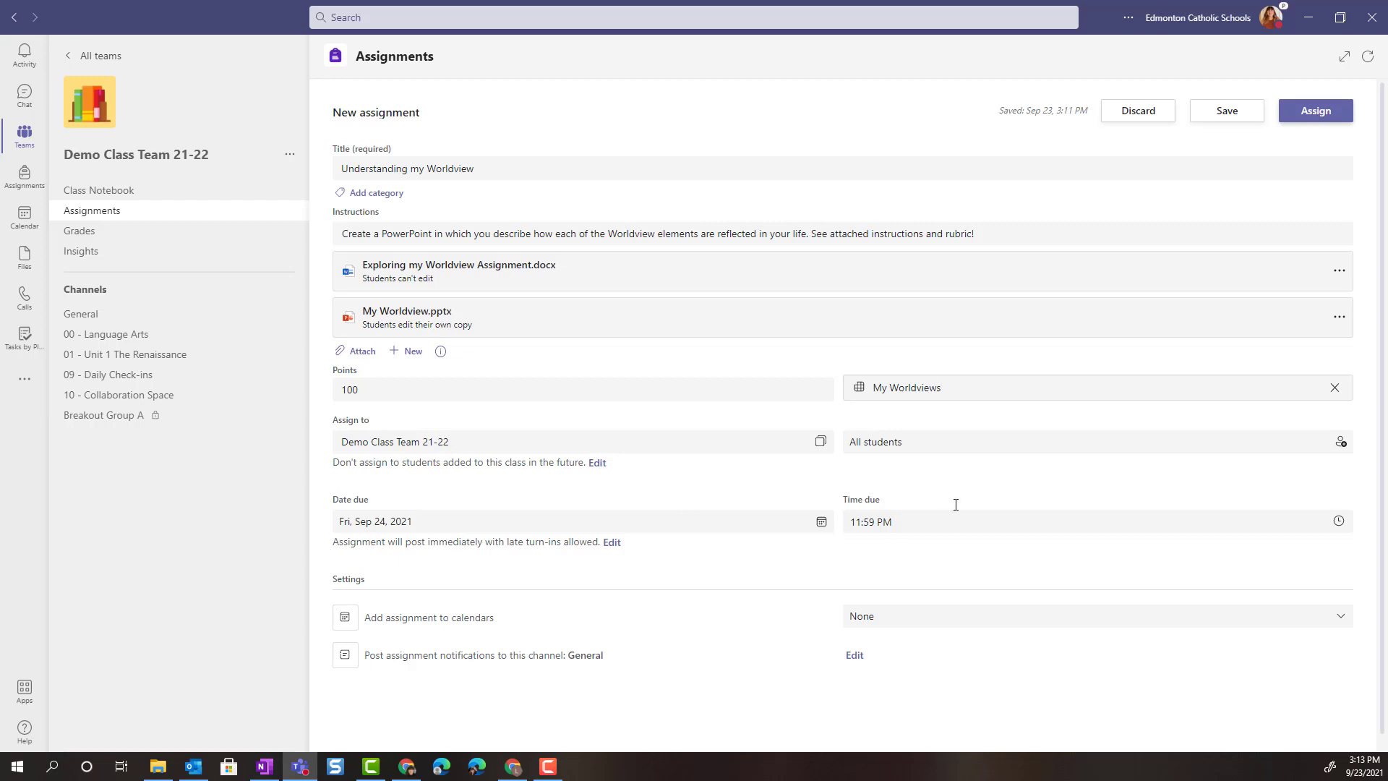
{"action": "left_click", "coordinate": [940, 447]}
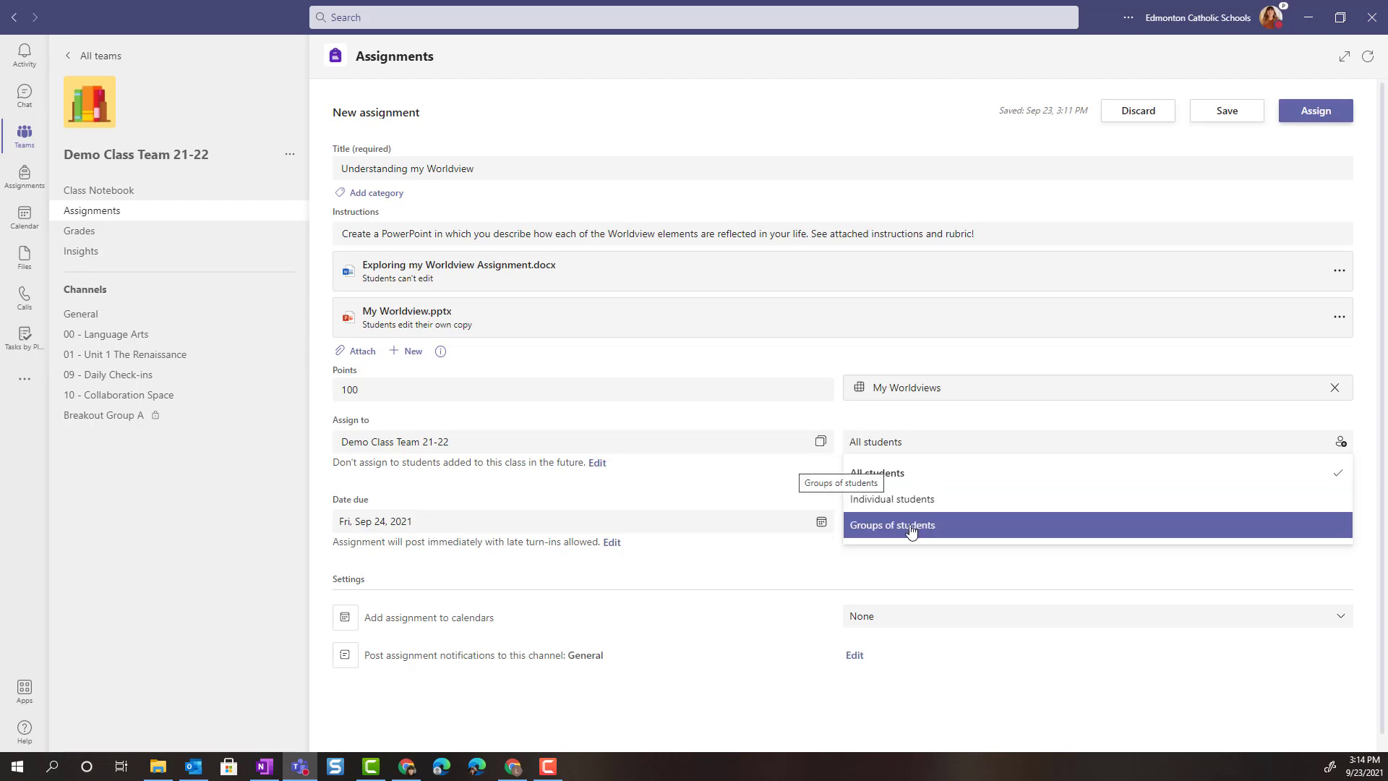
{"action": "left_click", "coordinate": [921, 475]}
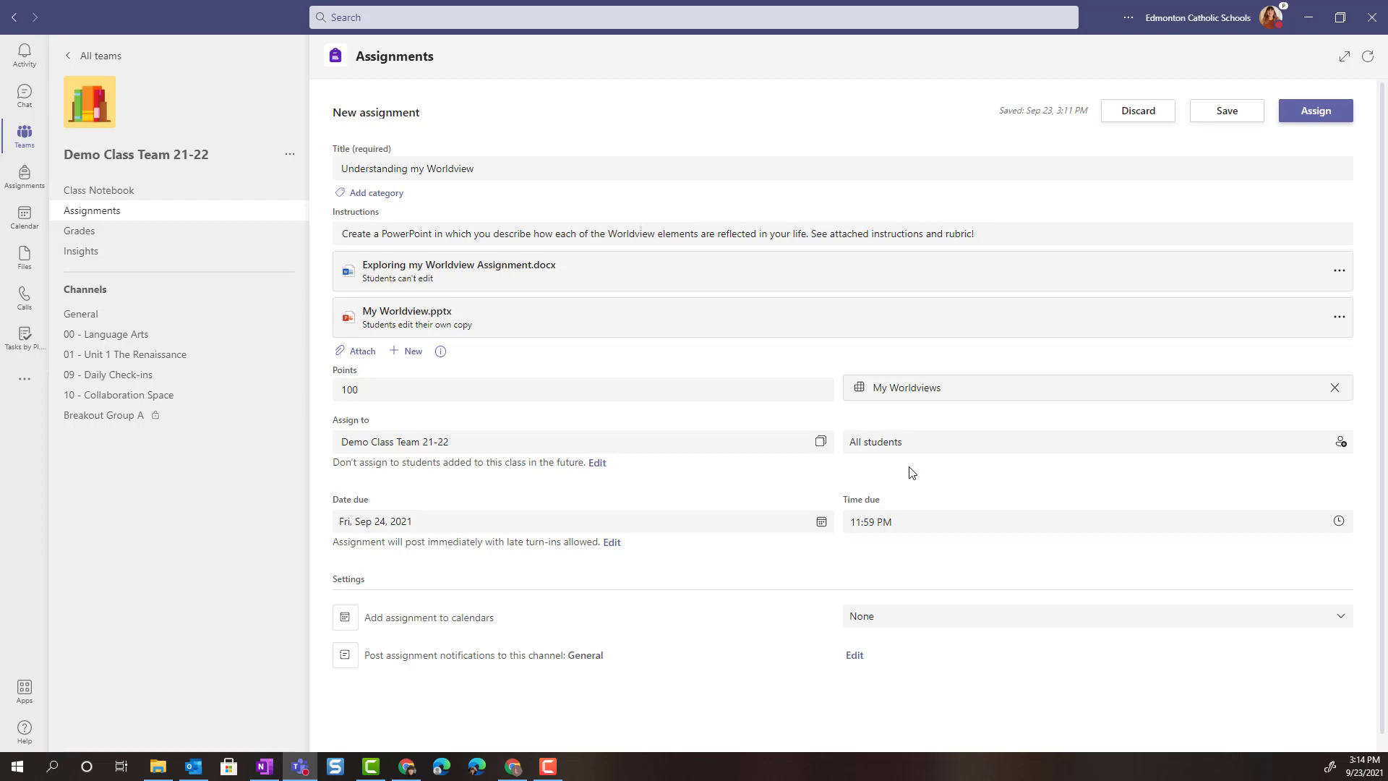
- Set the assignment's due date to Thursday, September 30, 2021
{"action": "scroll", "coordinate": [549, 498], "scroll_direction": "down", "scroll_amount": 1}
{"action": "left_click", "coordinate": [477, 519]}
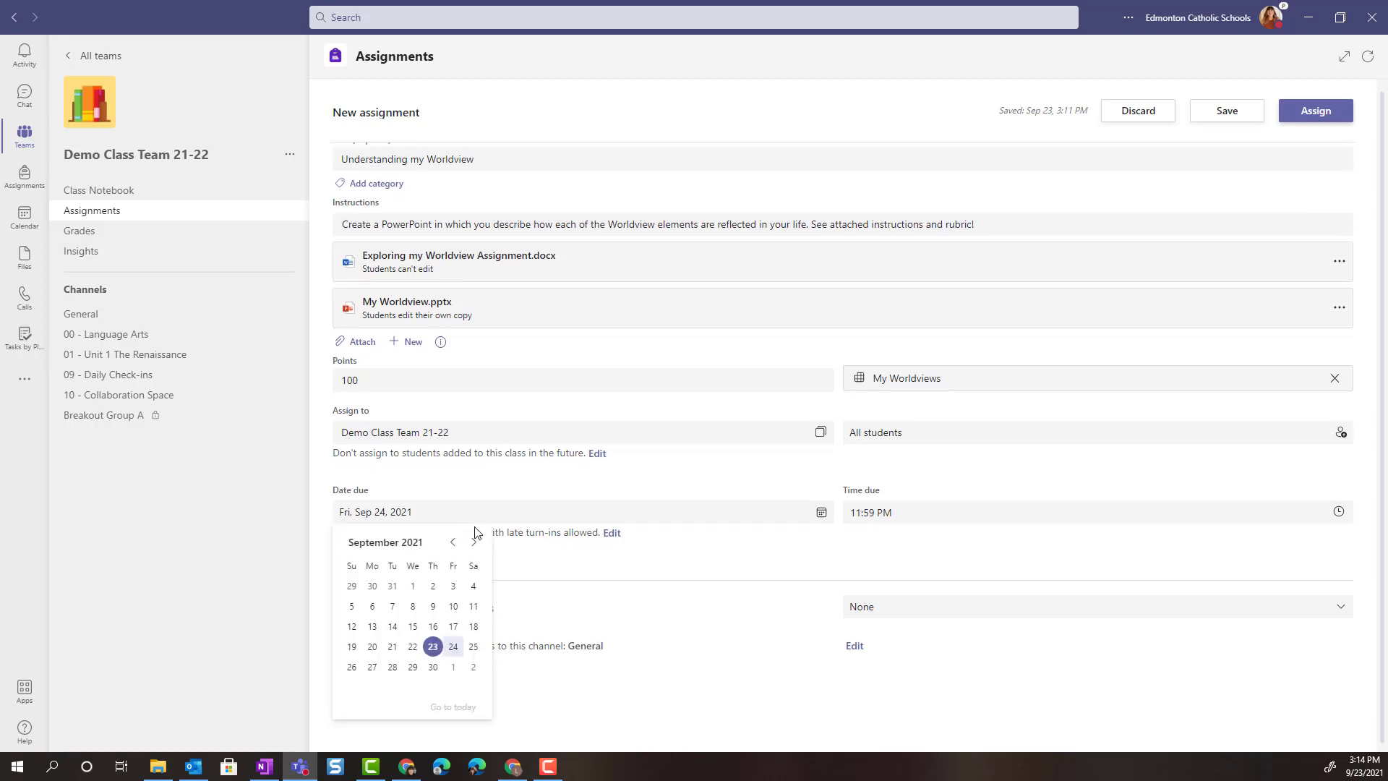
{"action": "scroll", "coordinate": [437, 668], "scroll_direction": "down", "scroll_amount": 1}
{"action": "left_click", "coordinate": [471, 520]}
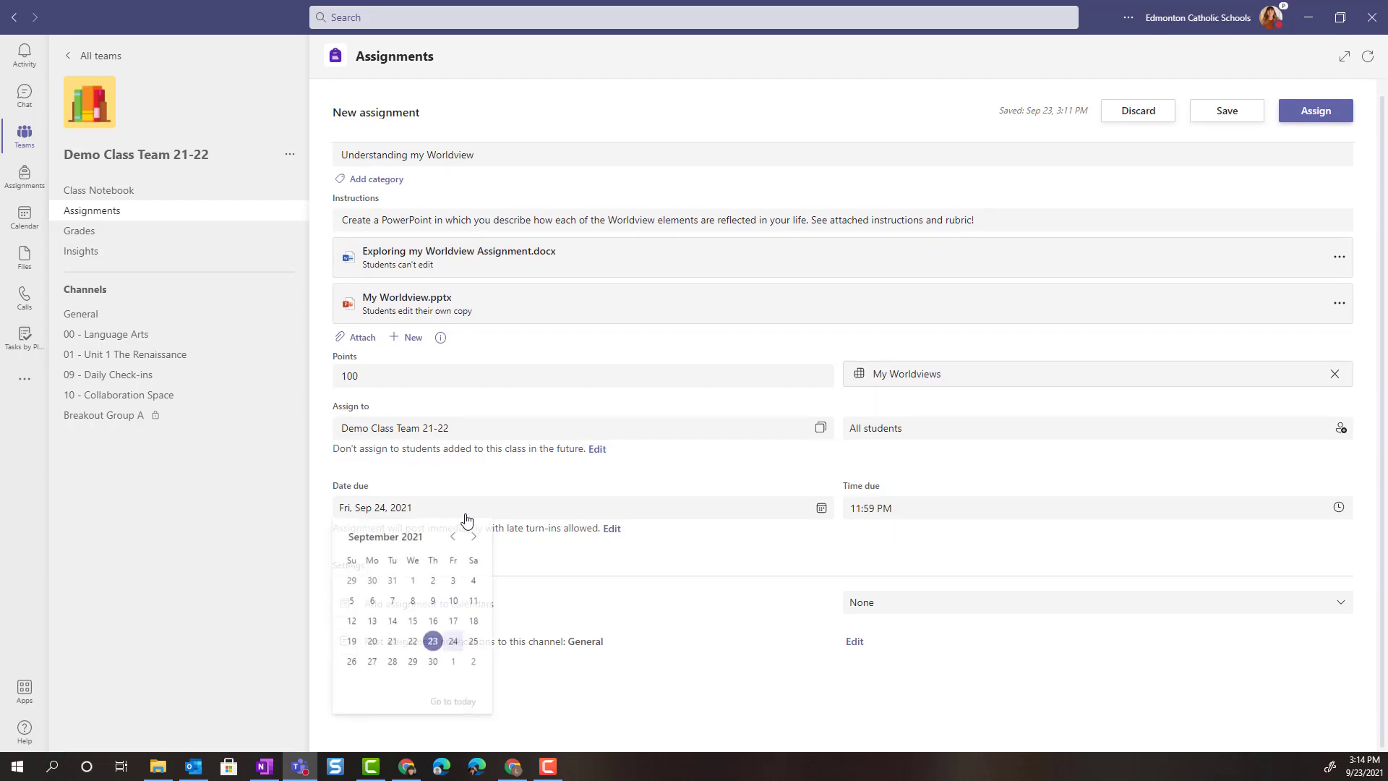
{"action": "left_click", "coordinate": [450, 658]}
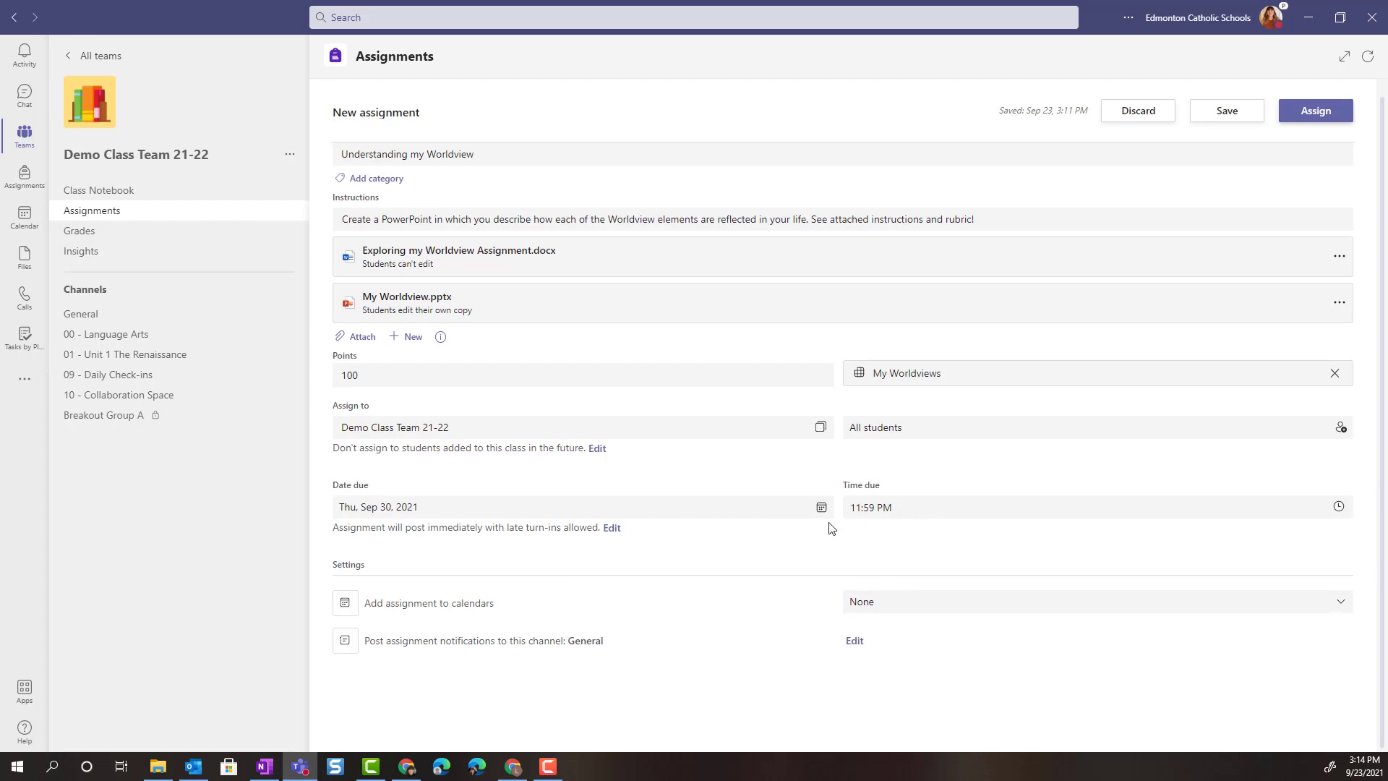
- Enable a close date in the assignment timeline and set it to Friday, October 8, 2021
{"action": "left_click", "coordinate": [612, 528]}
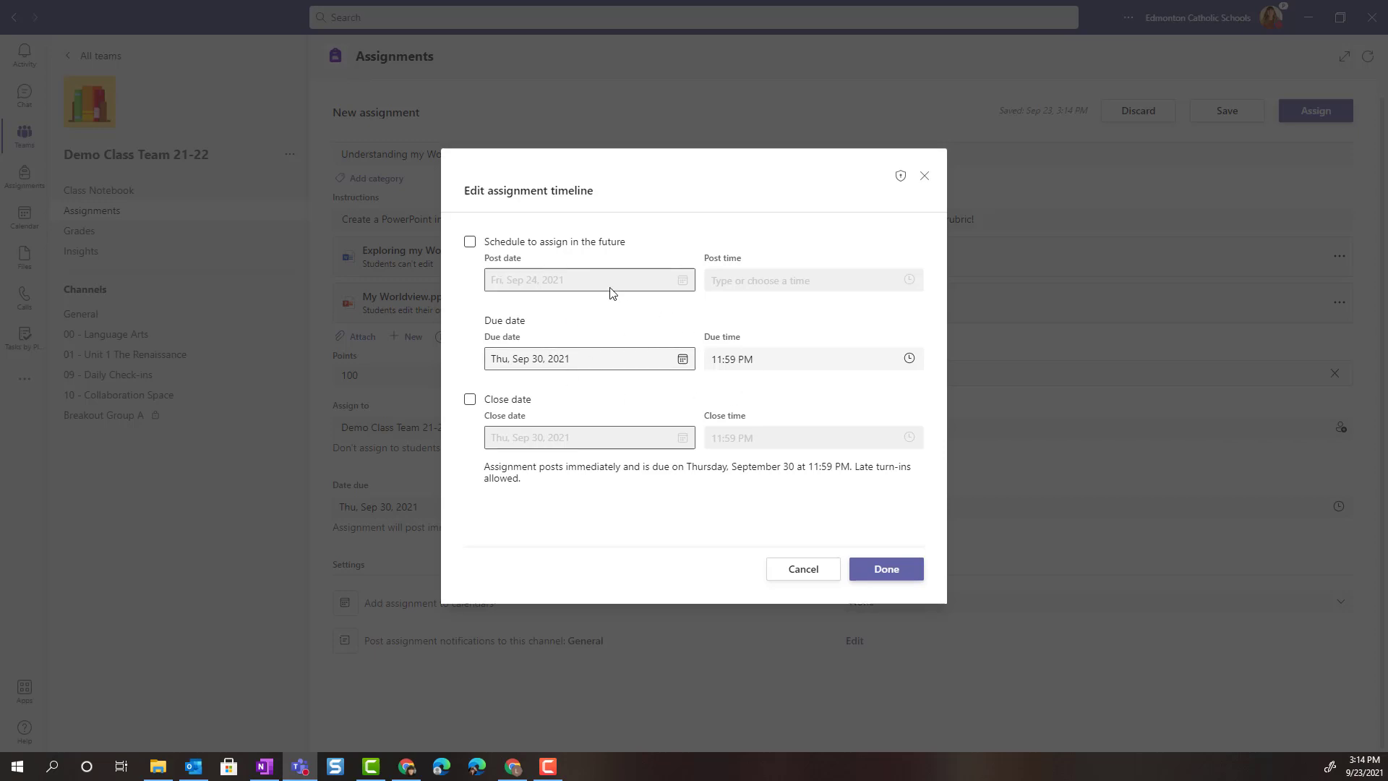
{"action": "left_click", "coordinate": [470, 400]}
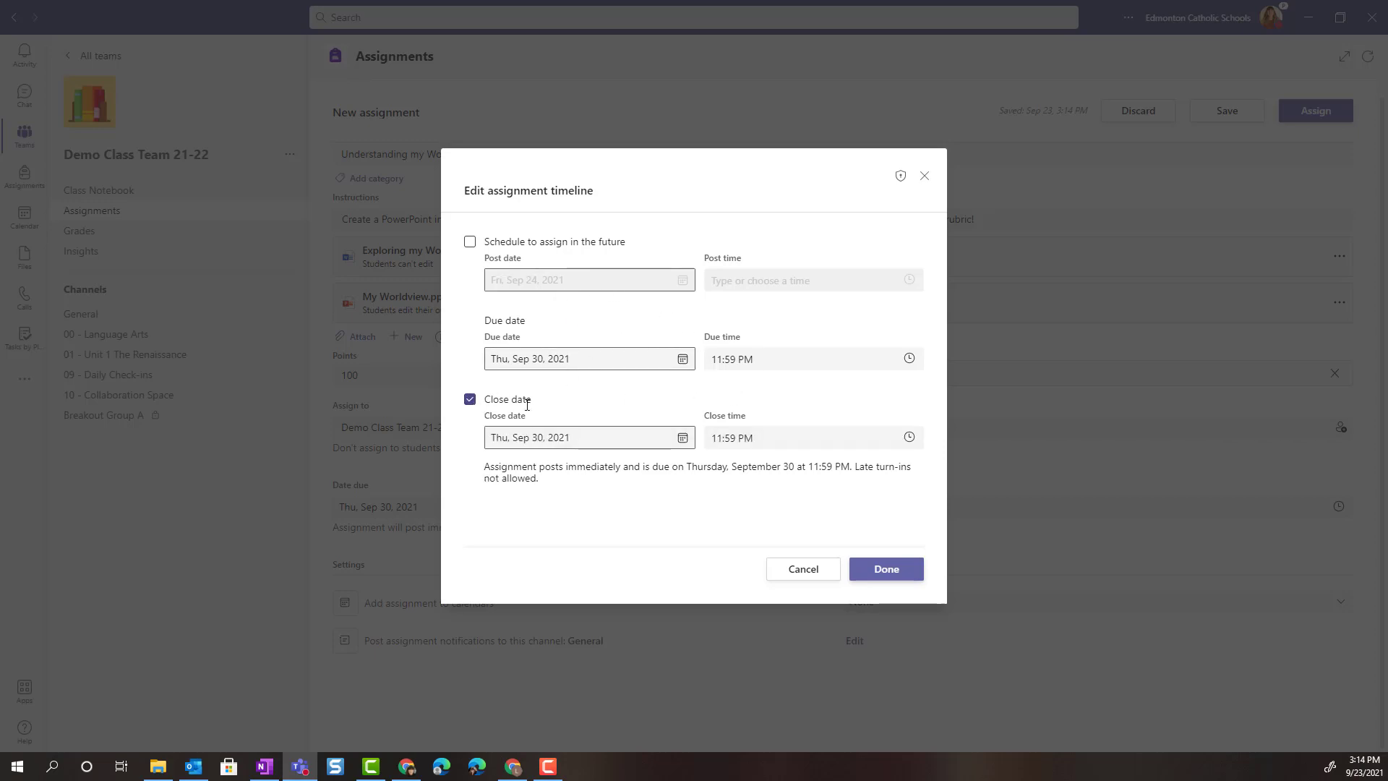
{"action": "left_click", "coordinate": [681, 439]}
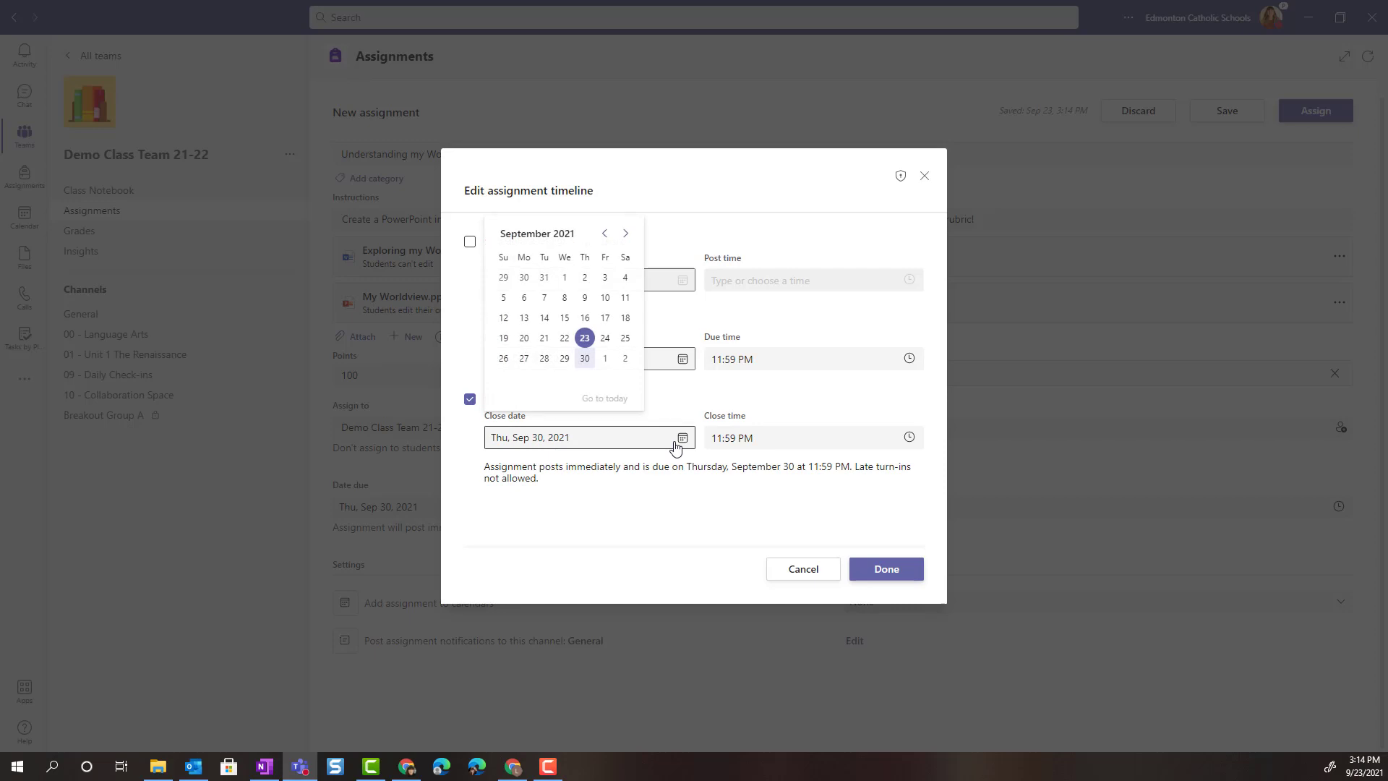
{"action": "left_click", "coordinate": [623, 235]}
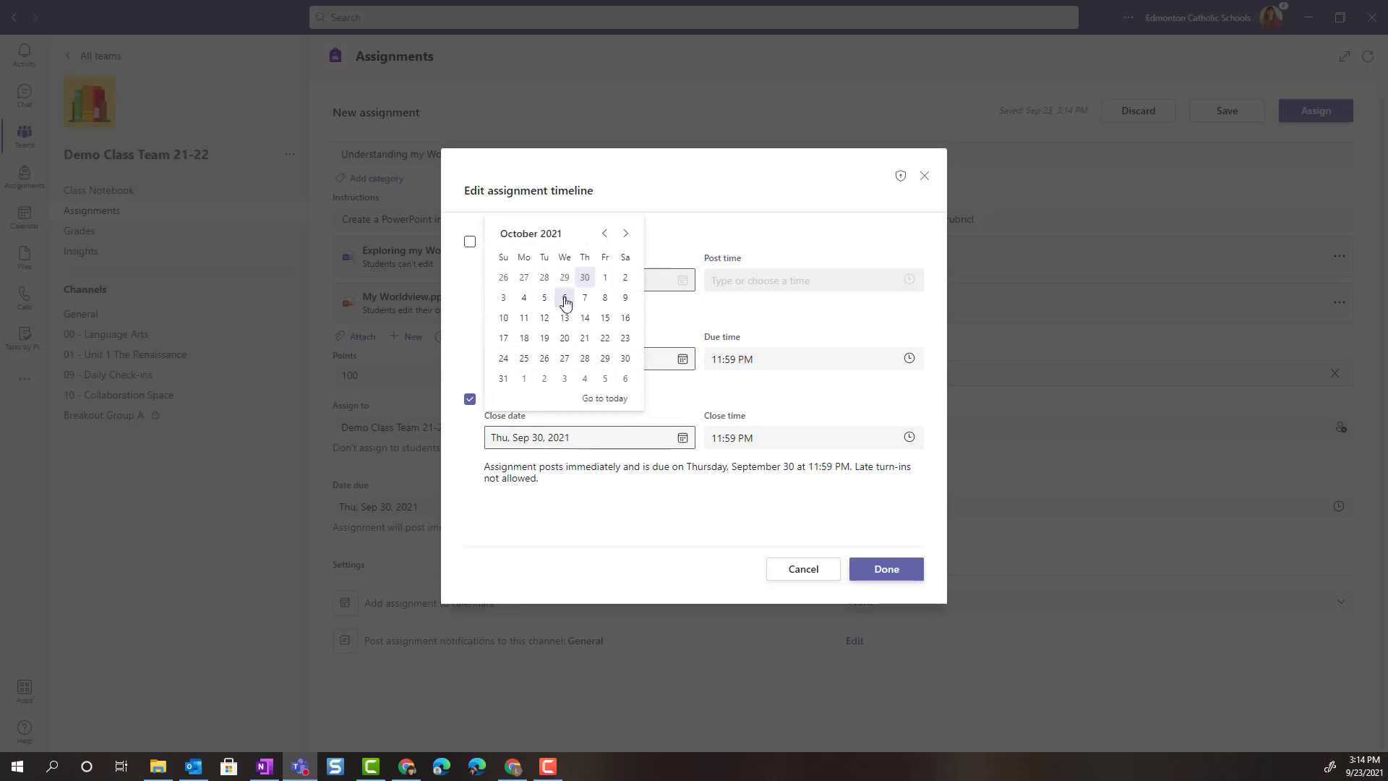
{"action": "left_click", "coordinate": [603, 297]}
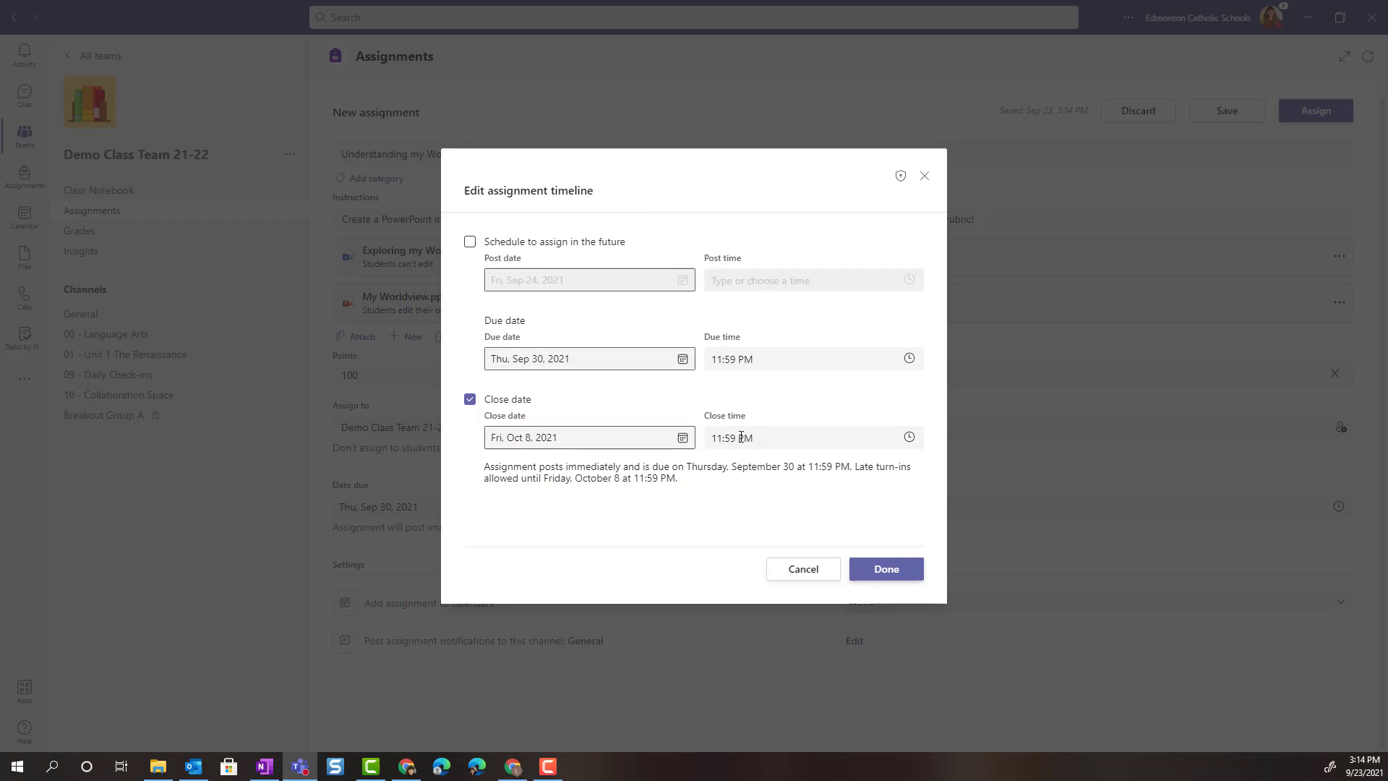
{"action": "left_click", "coordinate": [883, 569]}
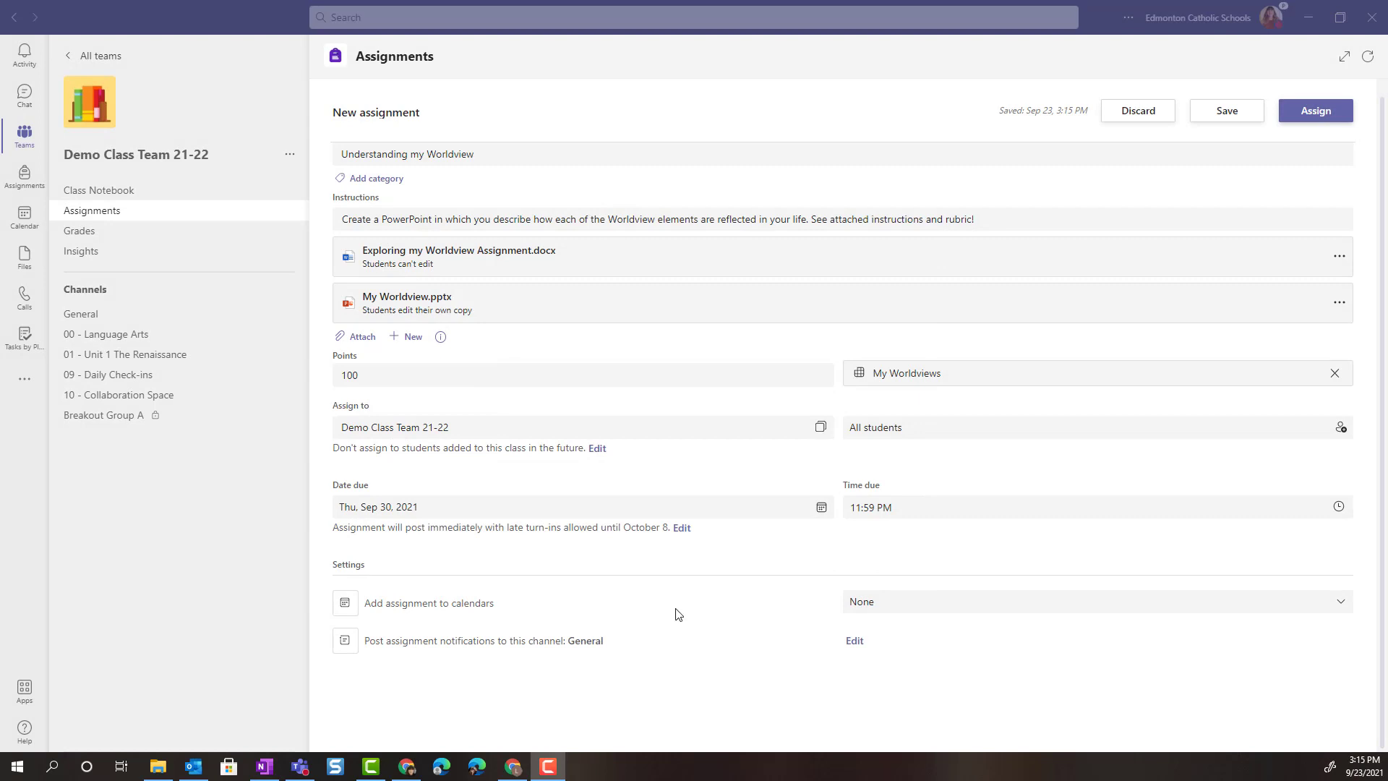
- Set the assignment to be added to the calendars of Students and me
{"action": "left_click", "coordinate": [857, 606]}
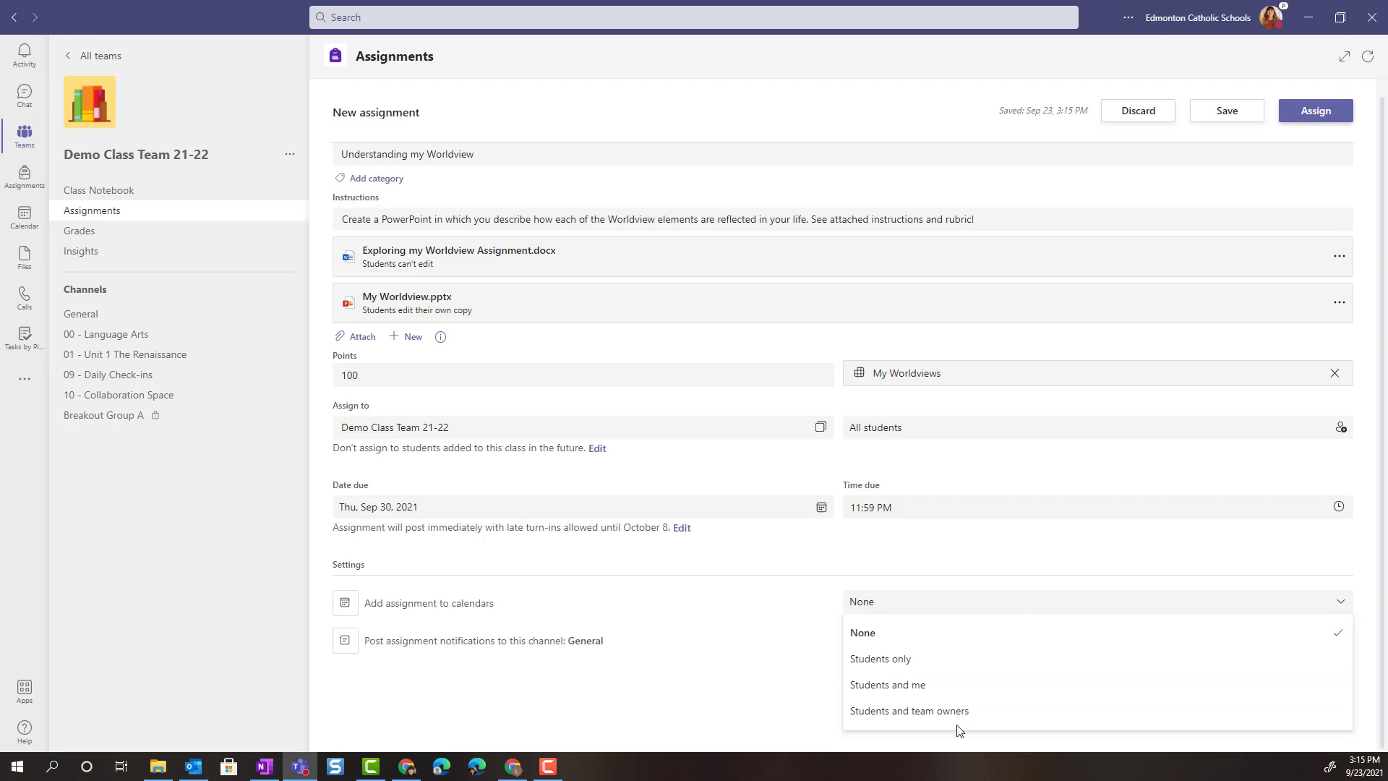
{"action": "left_click", "coordinate": [939, 691]}
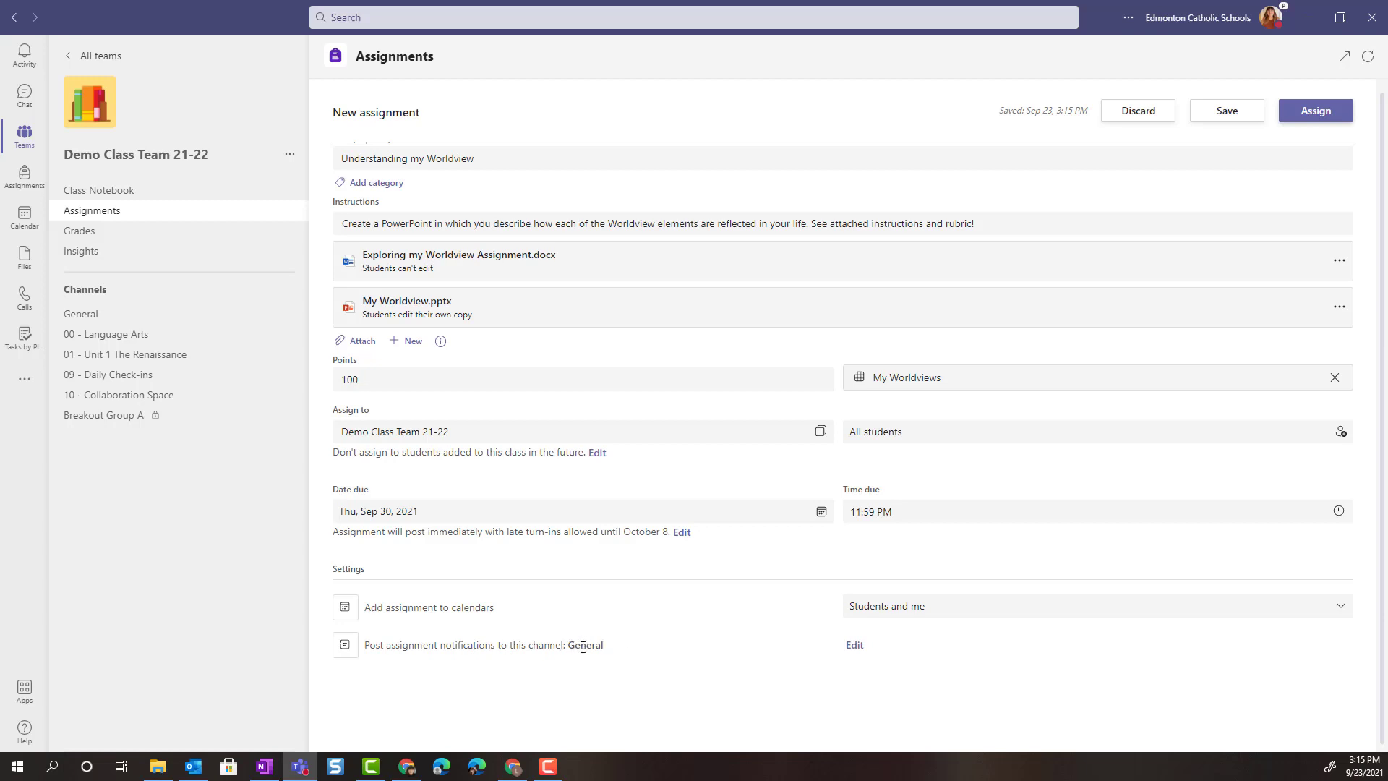
- Set the assignment's notifications to post to the 01 - Unit 1 The Renaissance channel and assign Understanding my Worldview to the class
{"action": "left_click", "coordinate": [854, 646]}
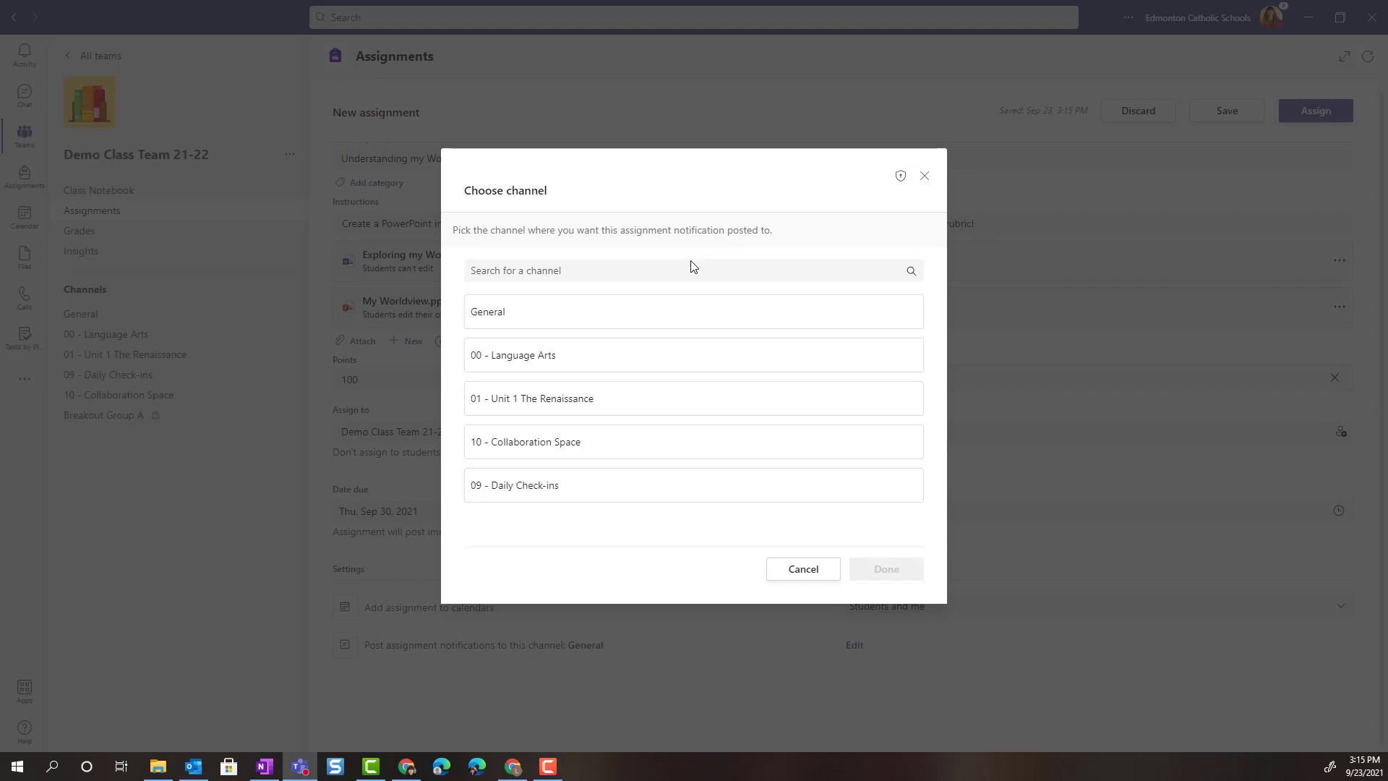
{"action": "left_click", "coordinate": [580, 397]}
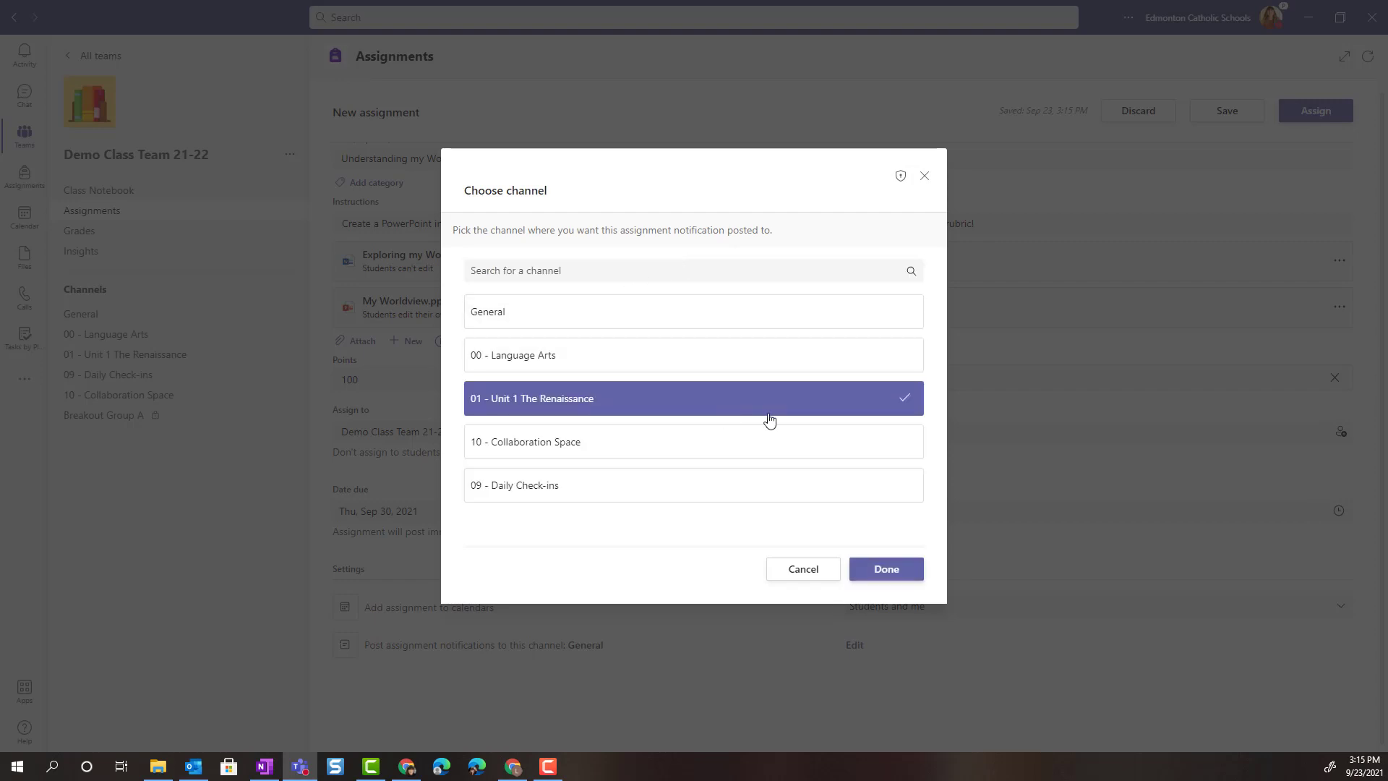
{"action": "left_click", "coordinate": [893, 569]}
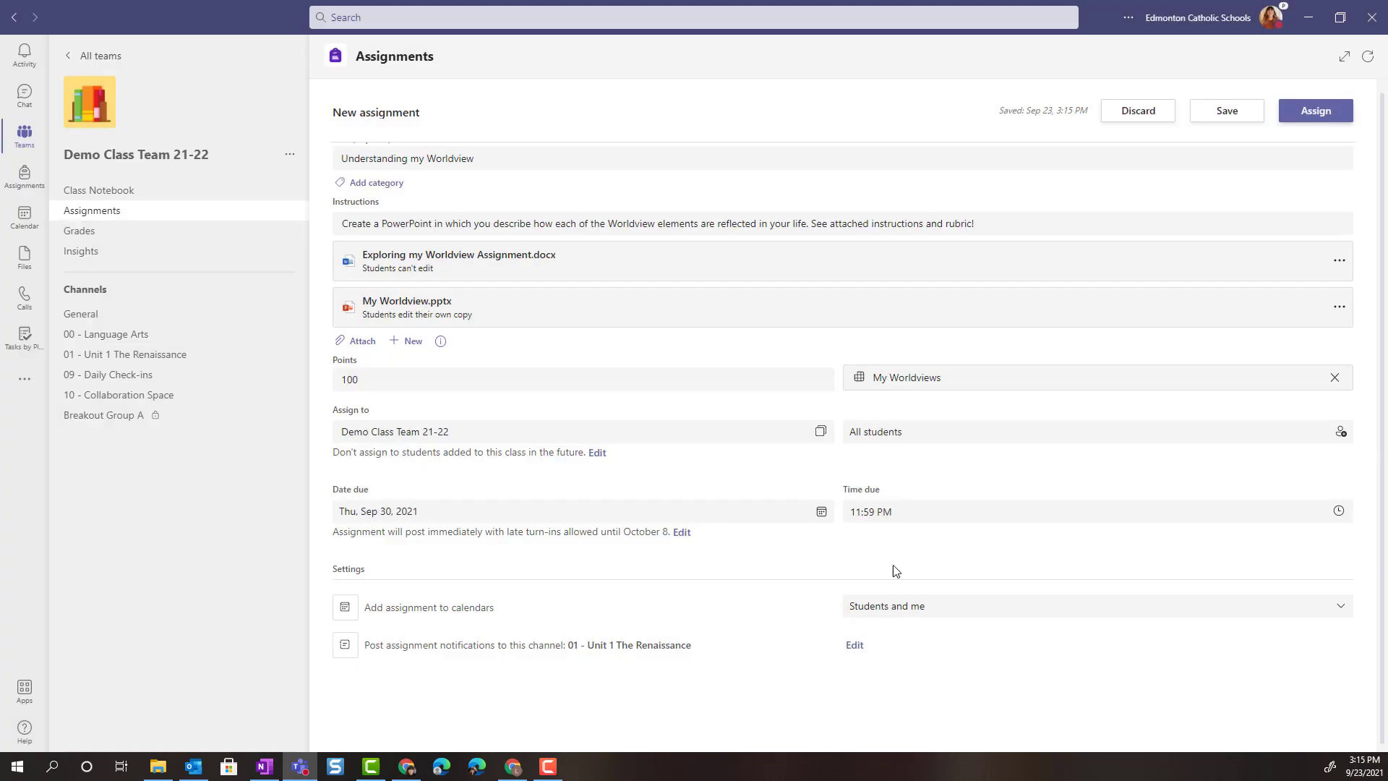
{"action": "scroll", "coordinate": [901, 486], "scroll_direction": "up", "scroll_amount": 1}
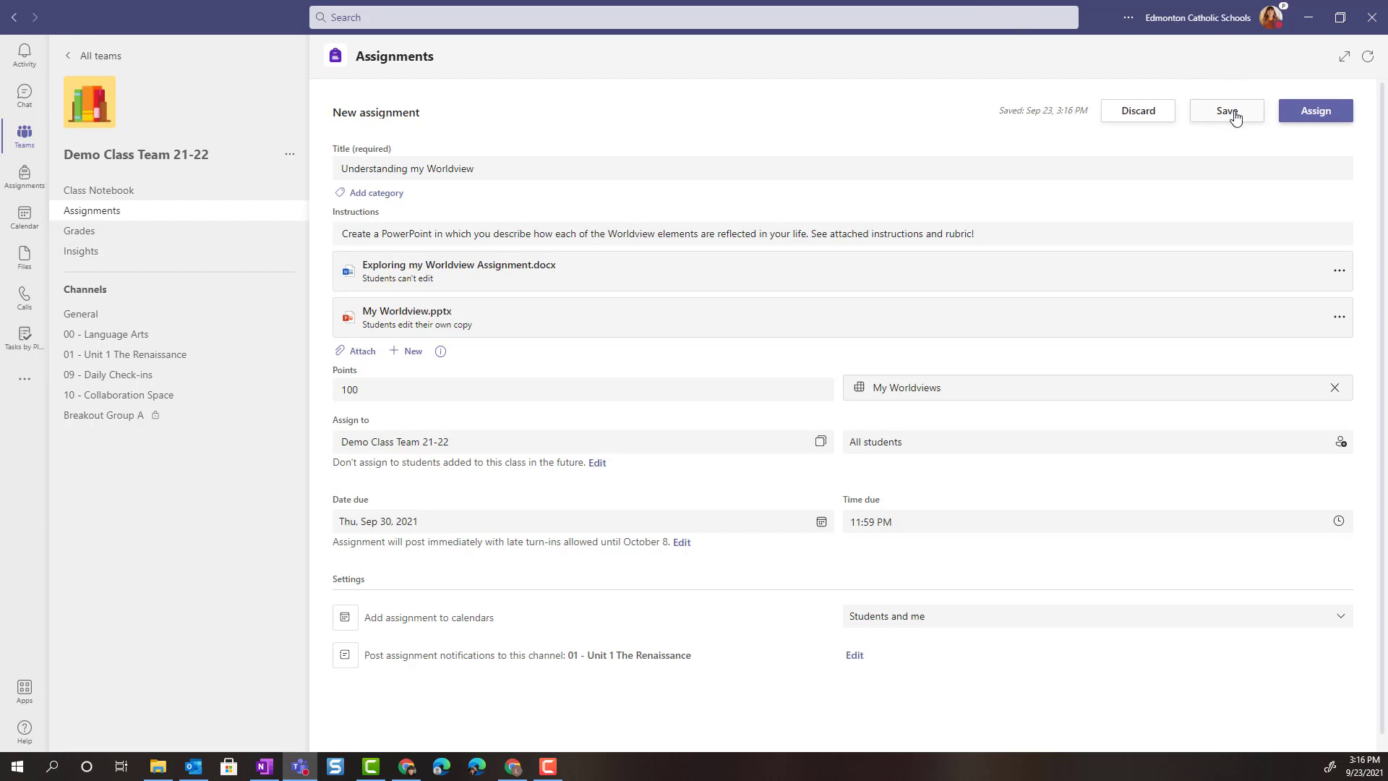
{"action": "left_click", "coordinate": [1312, 114]}
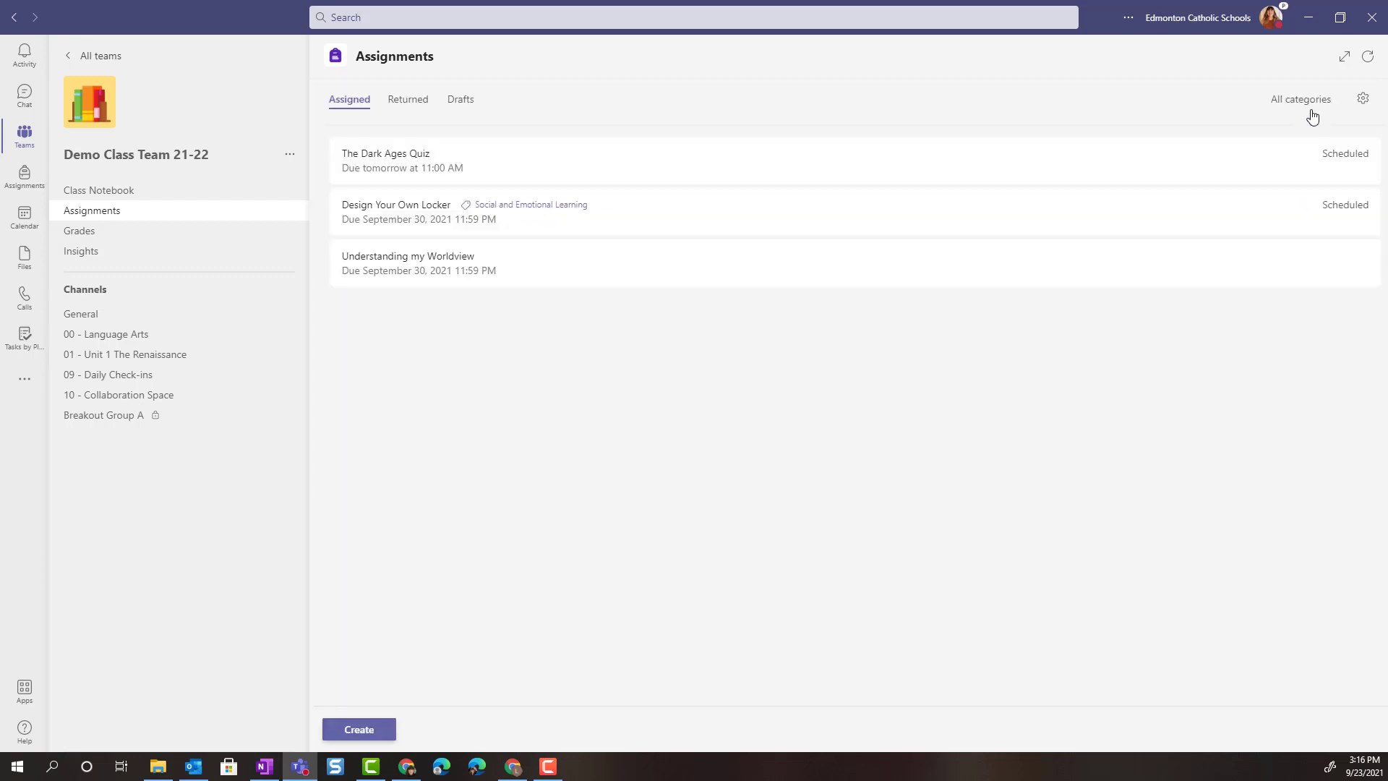
- Check the 01 - Unit 1 The Renaissance channel for the Understanding my Worldview post, then return to the class assignments
{"action": "left_click", "coordinate": [186, 360]}
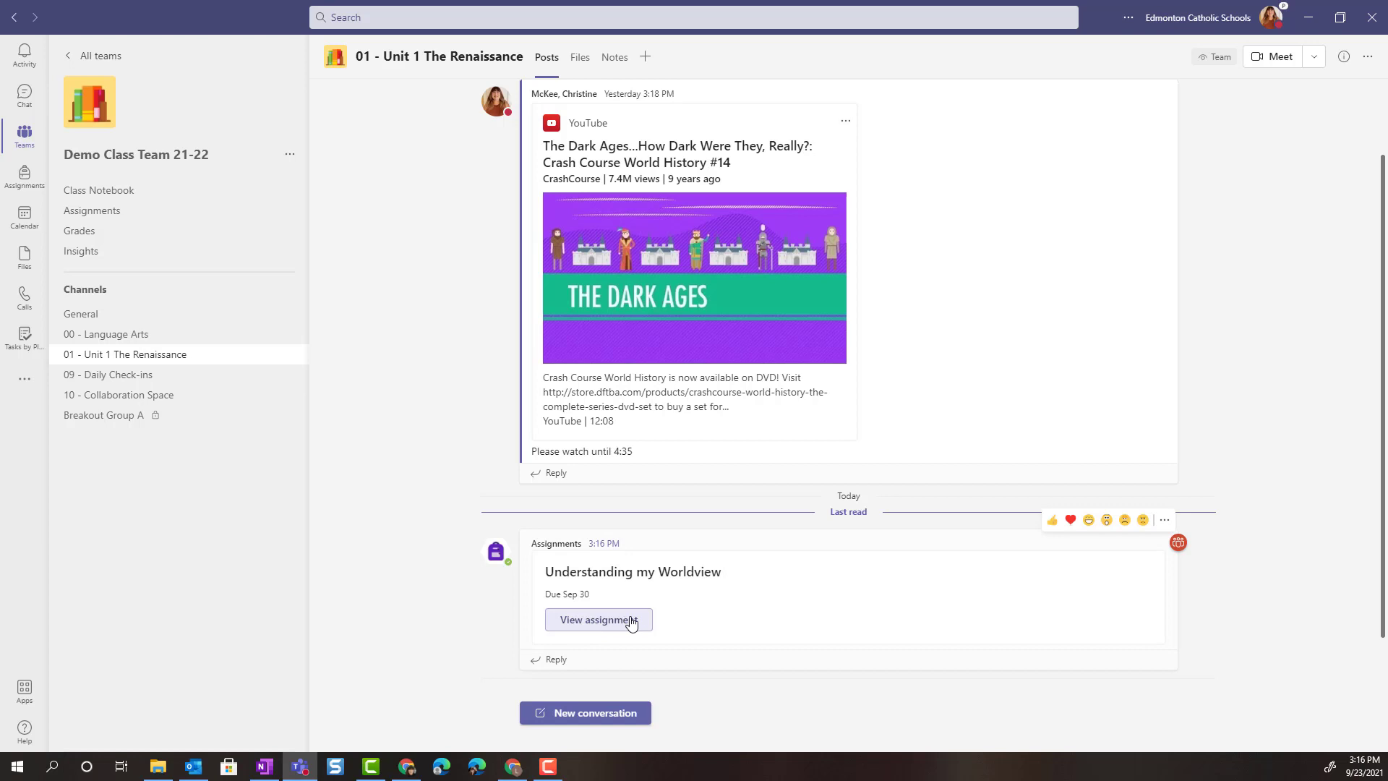
{"action": "left_click", "coordinate": [116, 212]}
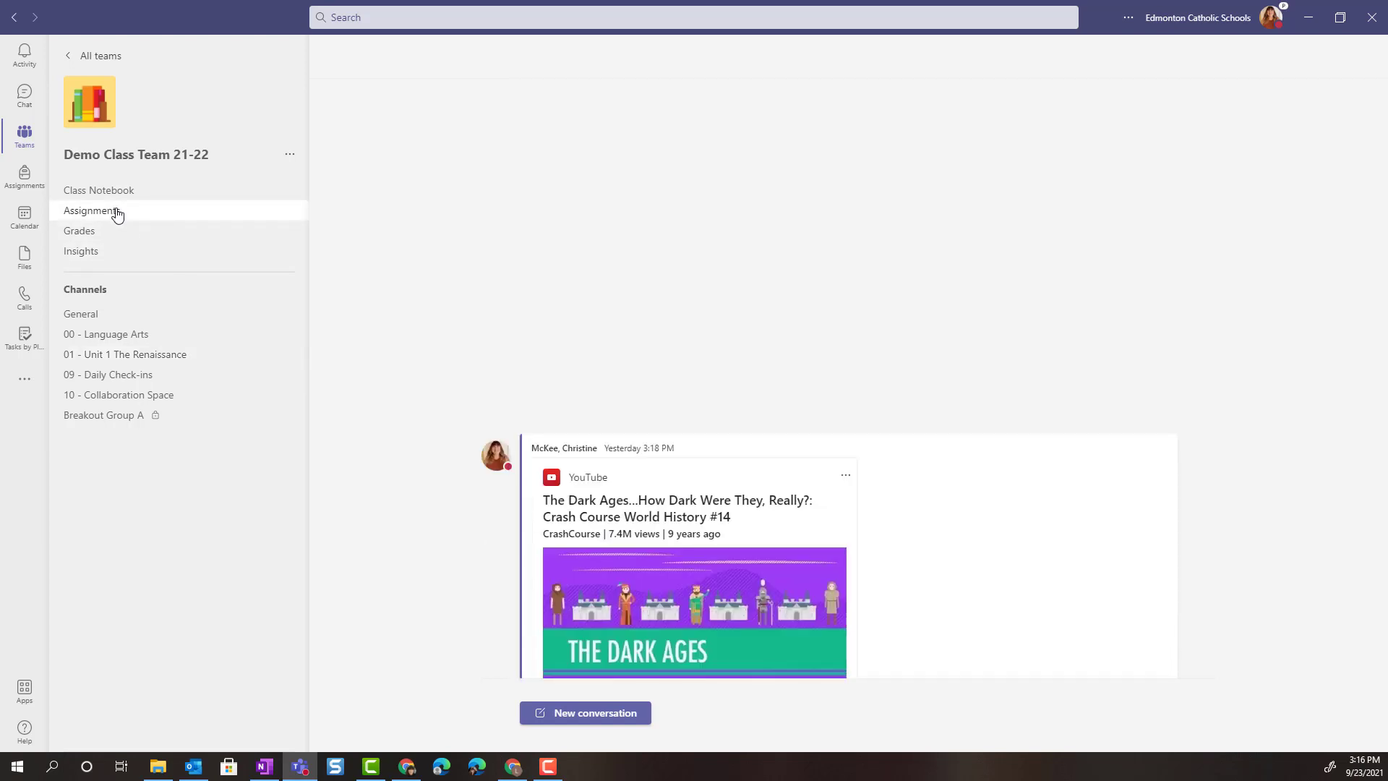